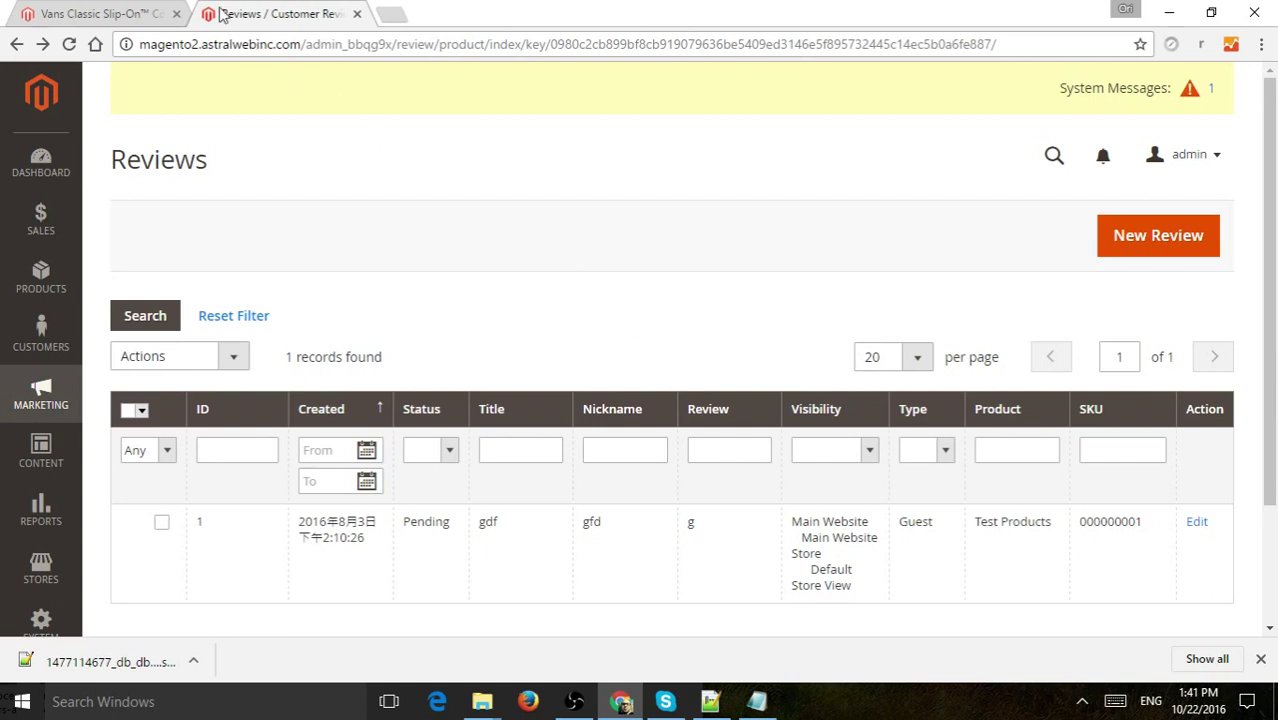
# Submit a storefront review of Vans Classic Slip-On with a nickname, summary "this is a great product" and review "above expectations"
pyautogui.hotkey('ctrl', 'Tab')
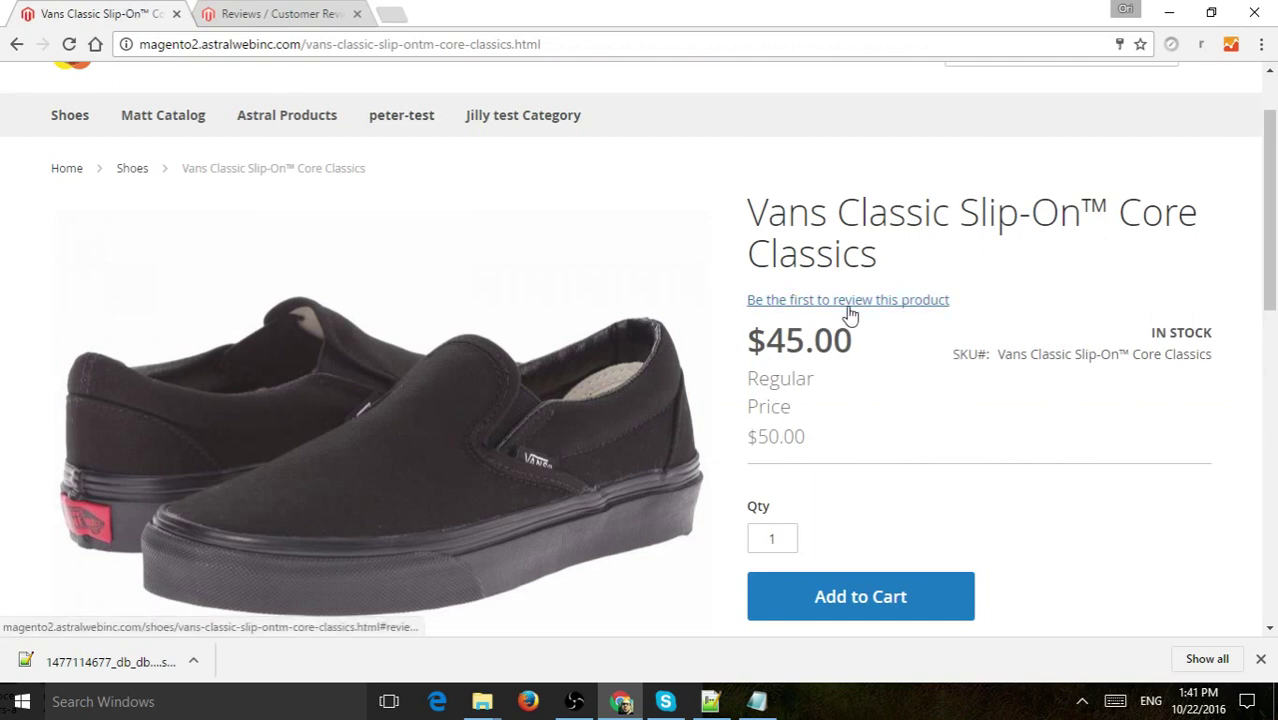
pyautogui.click(890, 313)
pyautogui.click(265, 226)
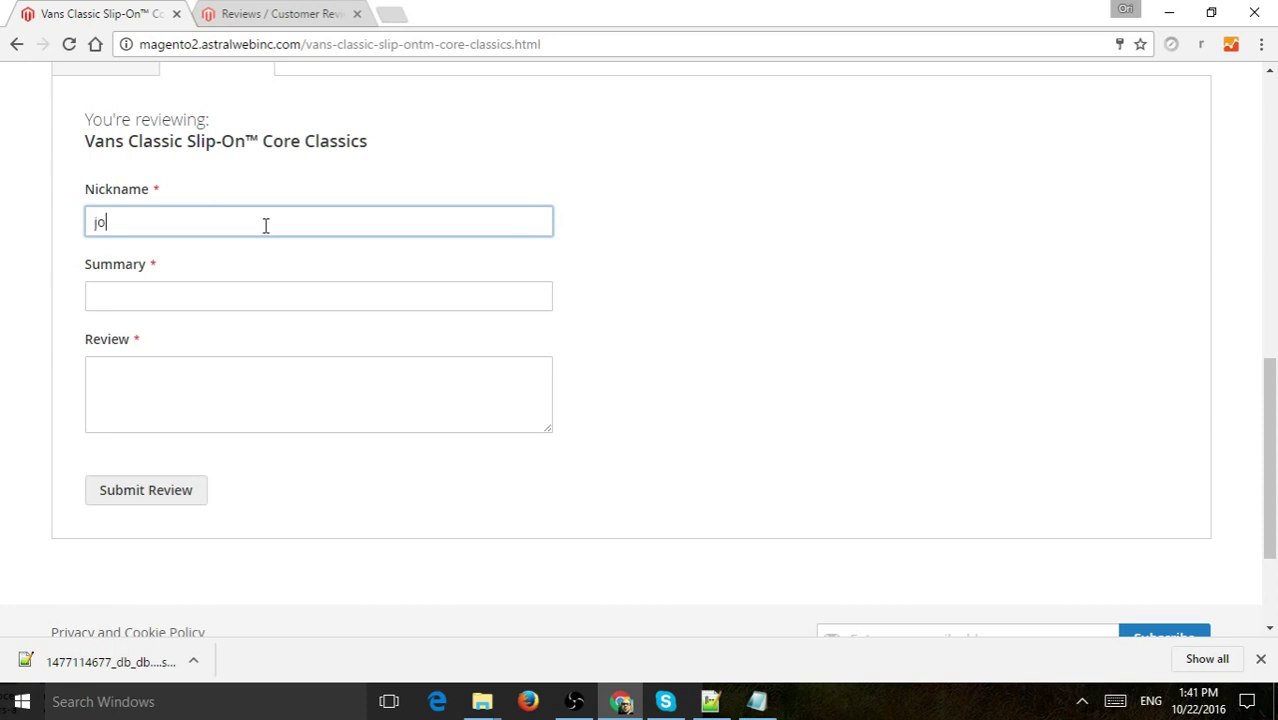
pyautogui.press('Tab')
pyautogui.write('this ')
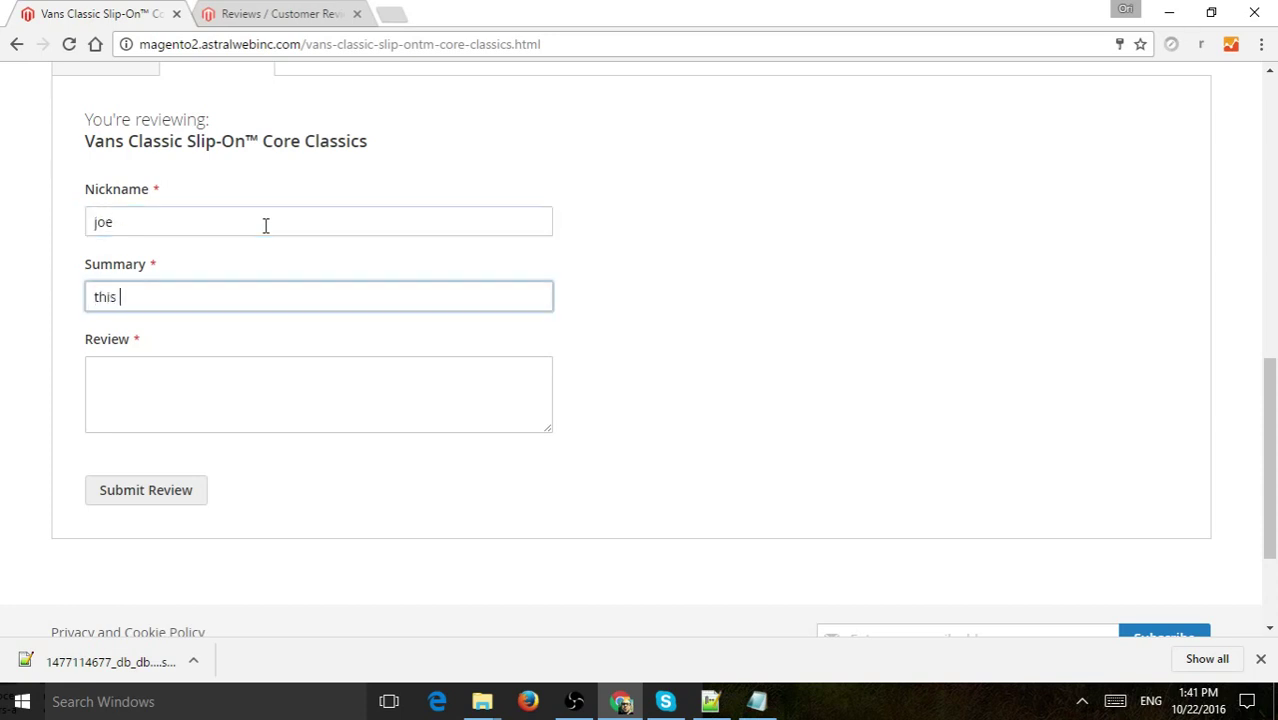
pyautogui.write('is a great produc')
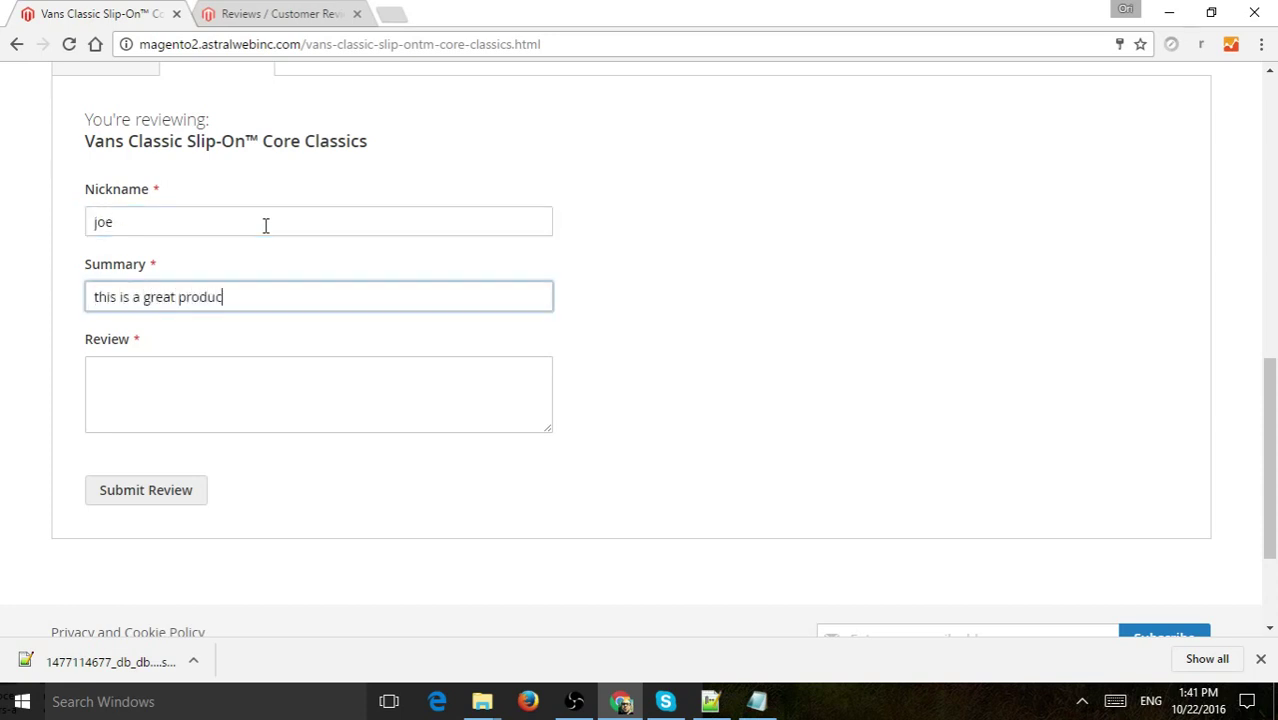
pyautogui.write('t')
pyautogui.press('Tab')
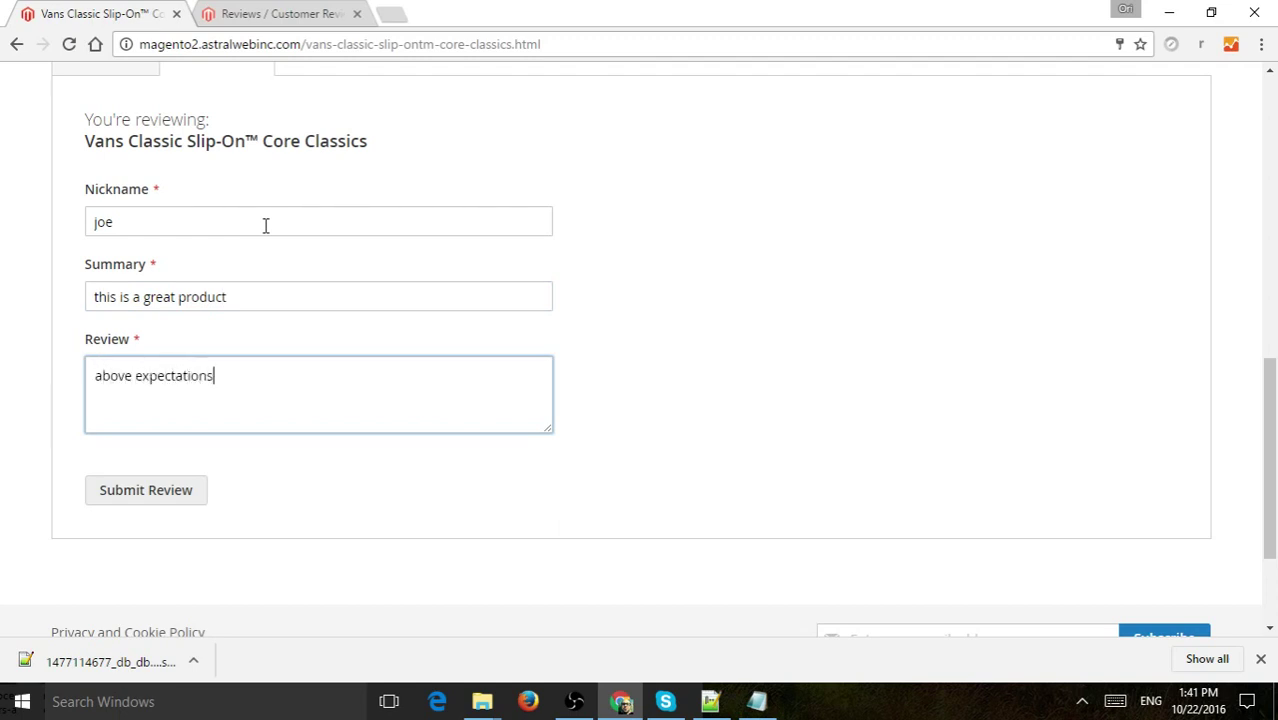
pyautogui.click(184, 490)
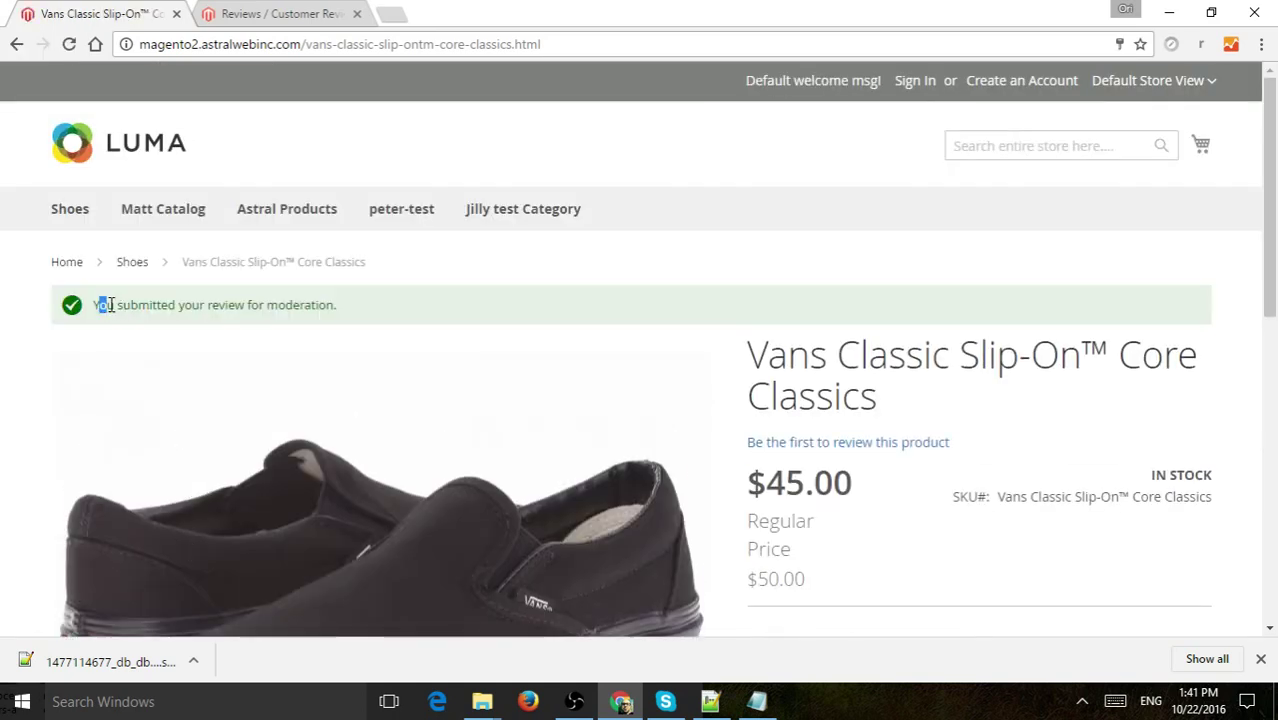
pyautogui.moveTo(111, 305); pyautogui.dragTo(345, 314)
pyautogui.click(343, 316)
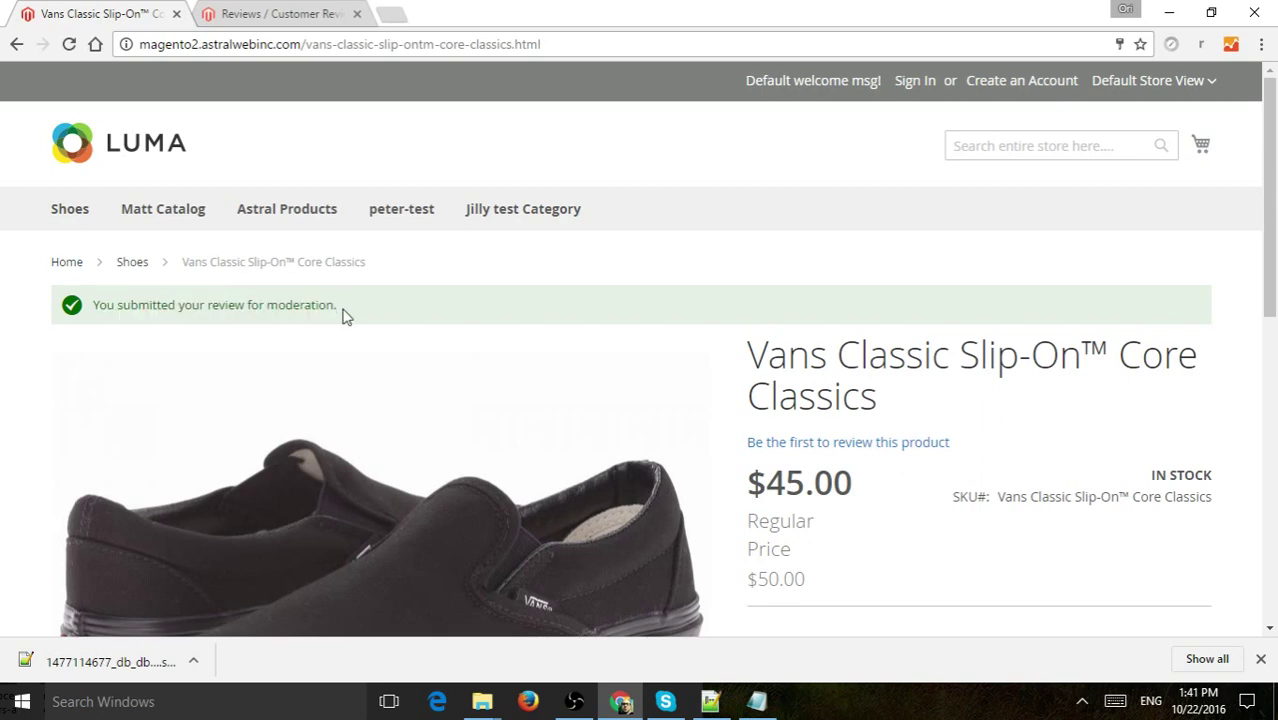
# Switch to the admin site and reload the customer reviews list to show the newly submitted review
pyautogui.click(305, 18)
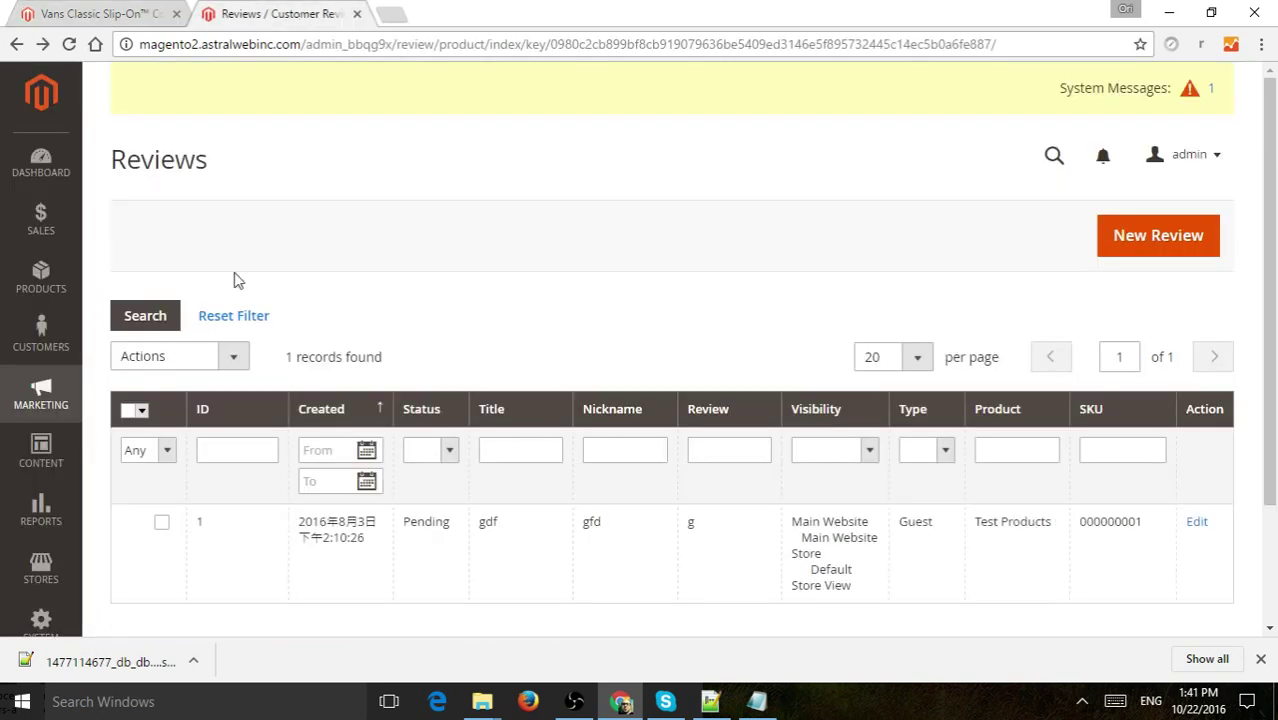
pyautogui.click(40, 398)
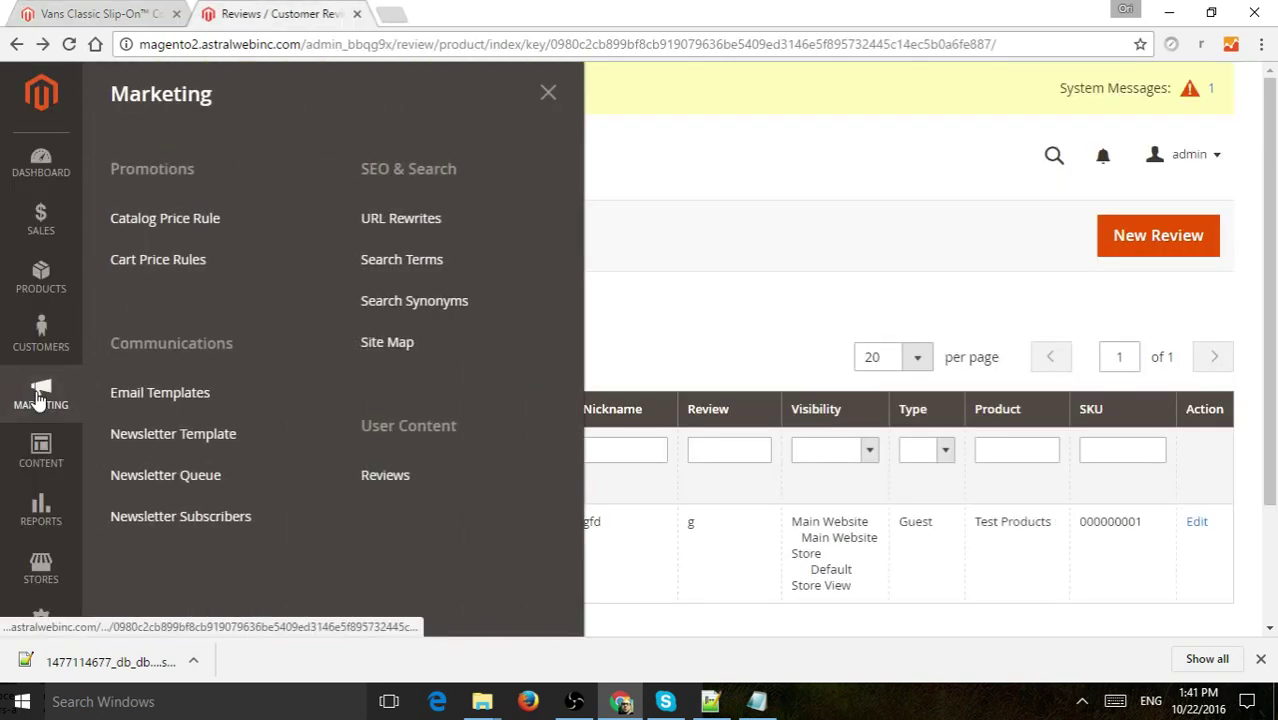
pyautogui.click(400, 482)
pyautogui.scroll(-2, 672, 263)
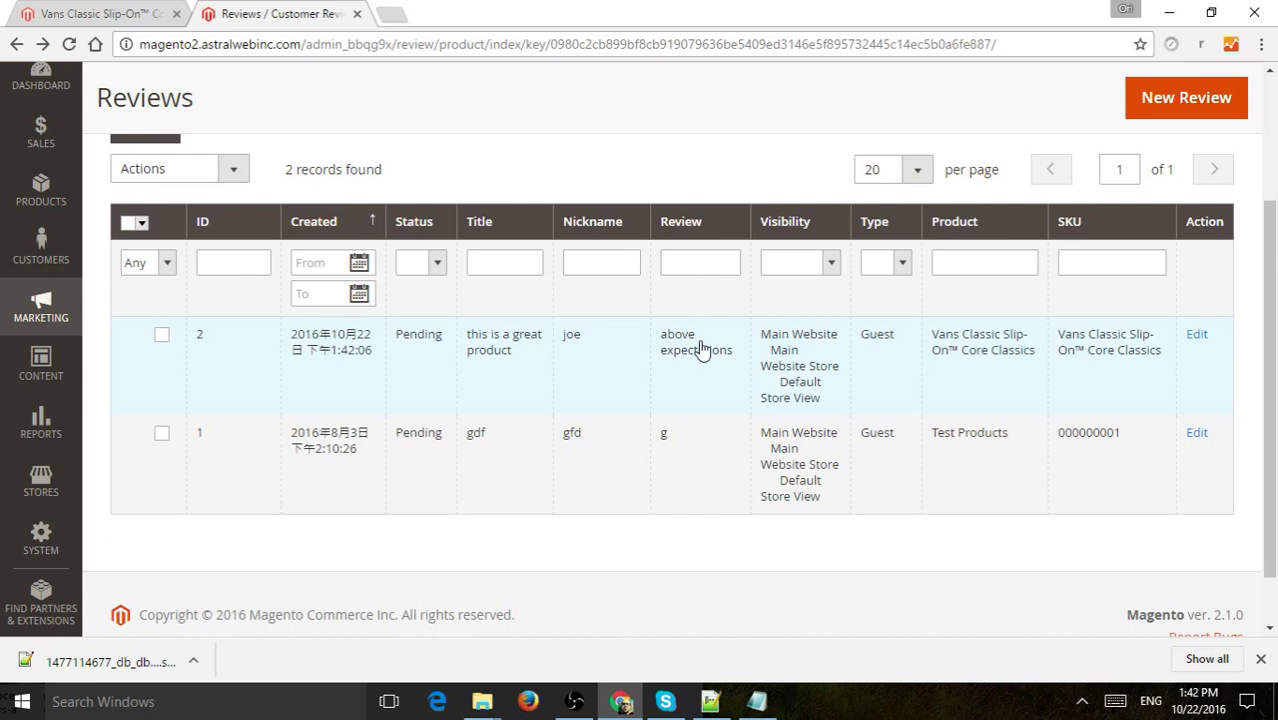
pyautogui.click(202, 170)
pyautogui.click(193, 192)
pyautogui.click(161, 334)
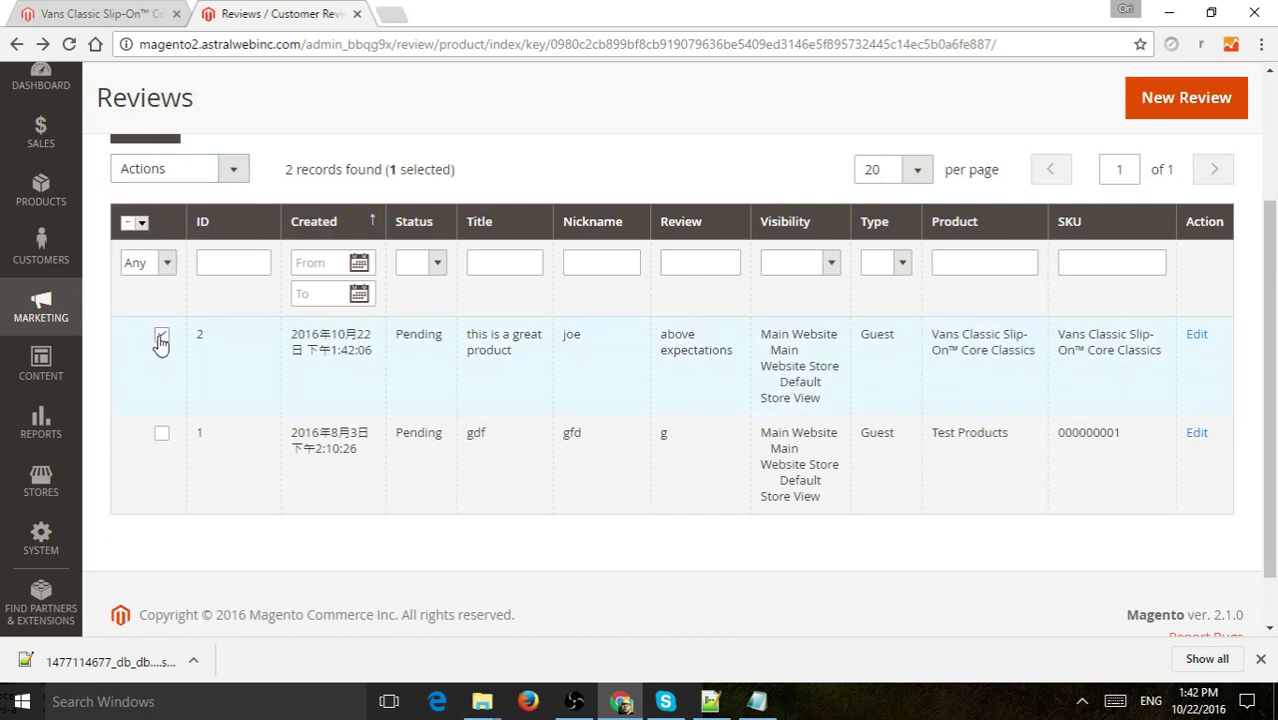
pyautogui.click(215, 170)
pyautogui.click(200, 188)
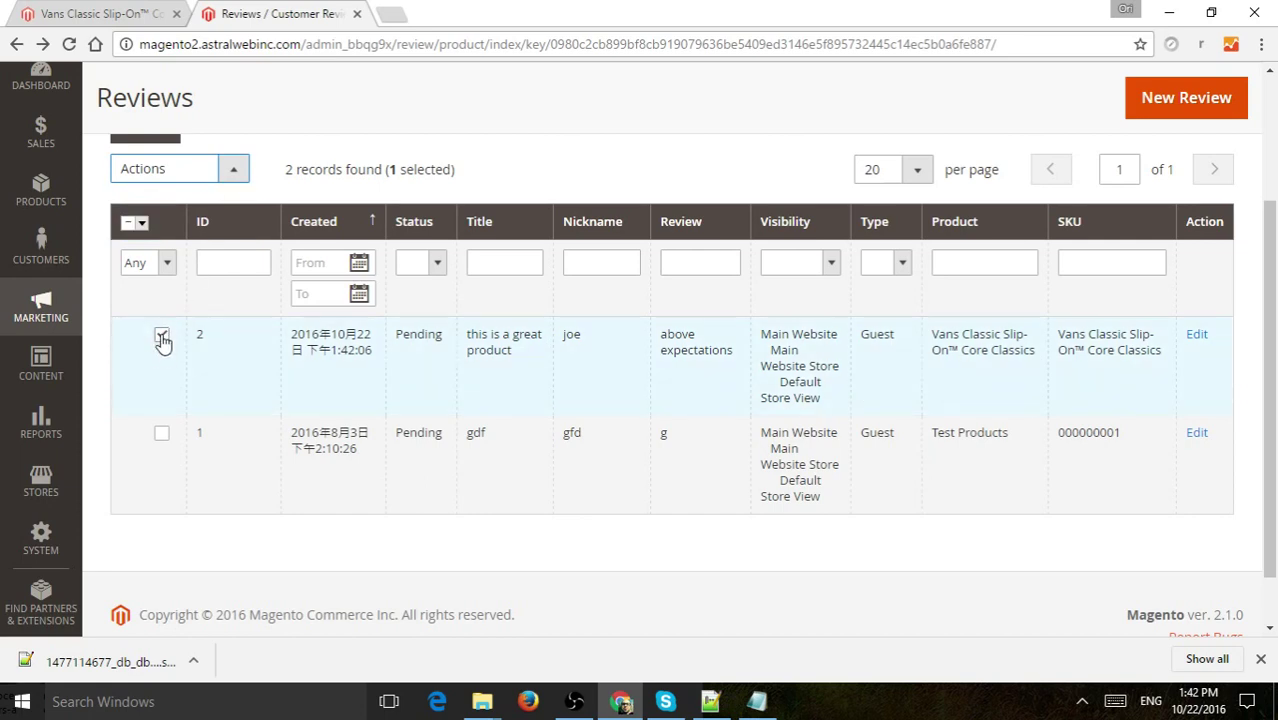
pyautogui.click(161, 334)
# Open the "this is a great product" review and examine its status options, visibility, nickname, summary and review text
pyautogui.click(405, 357)
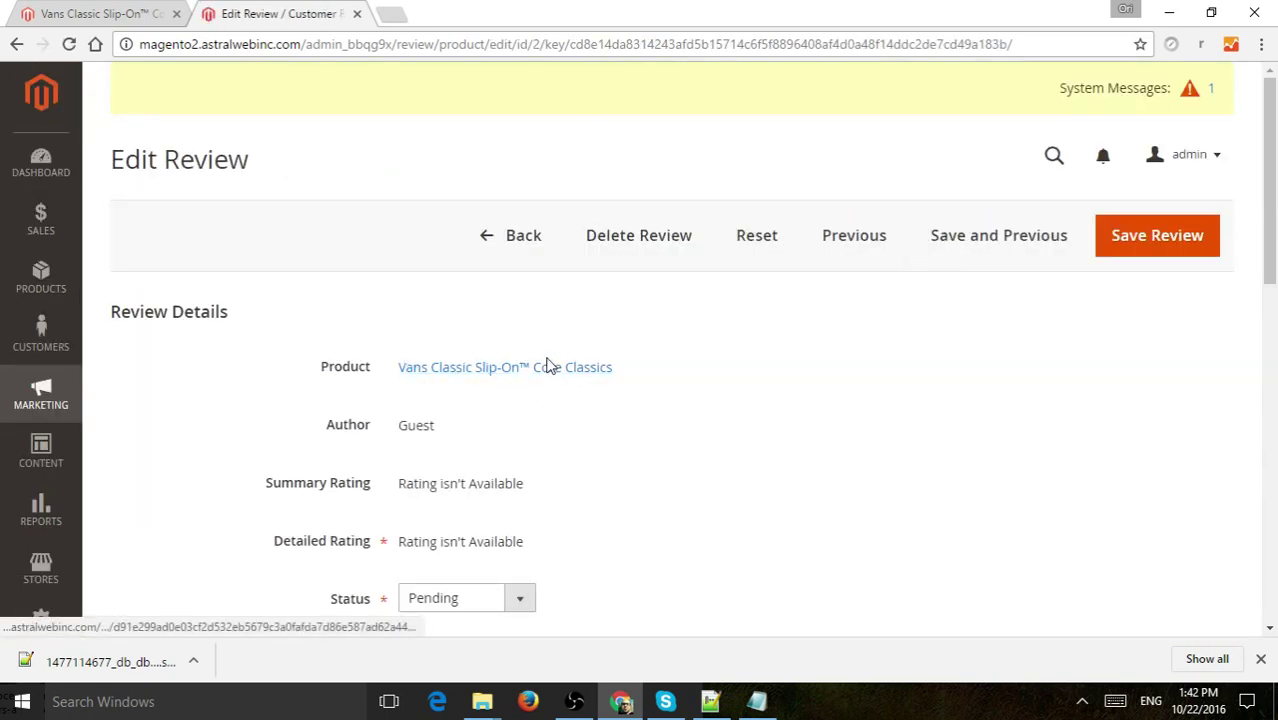
pyautogui.scroll(-1, 600, 366)
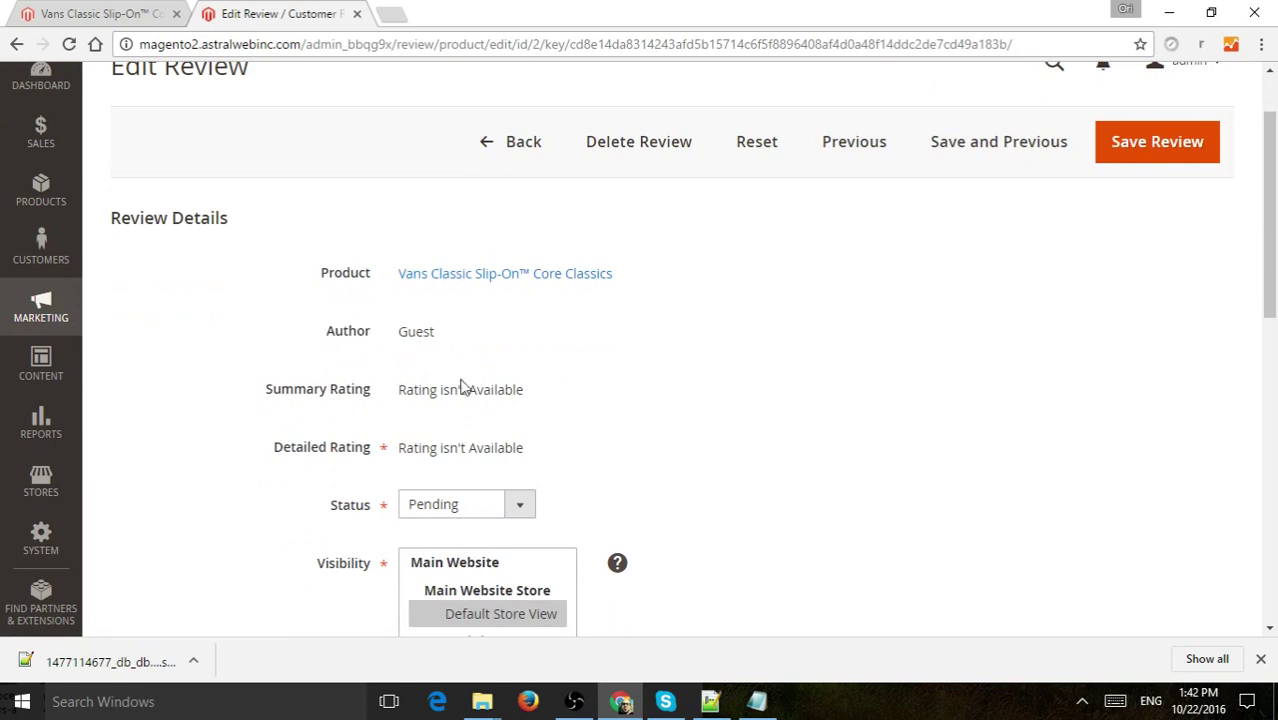
pyautogui.scroll(-2, 713, 358)
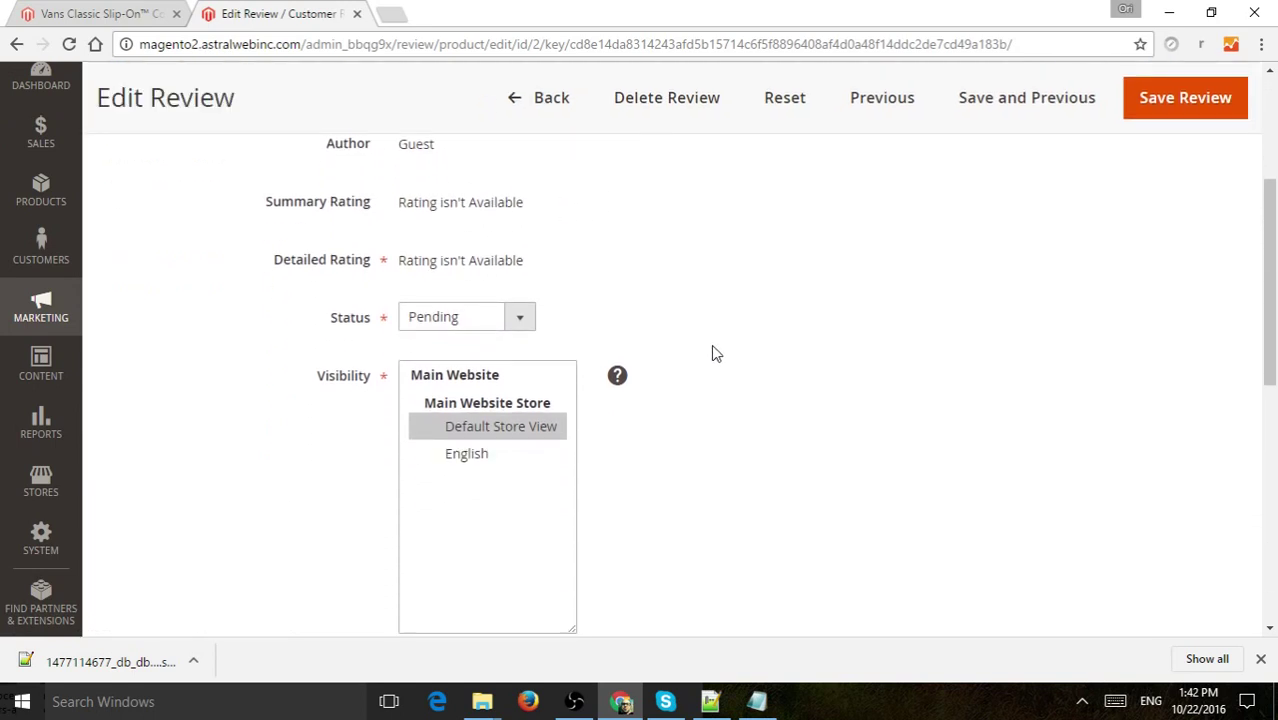
pyautogui.click(463, 313)
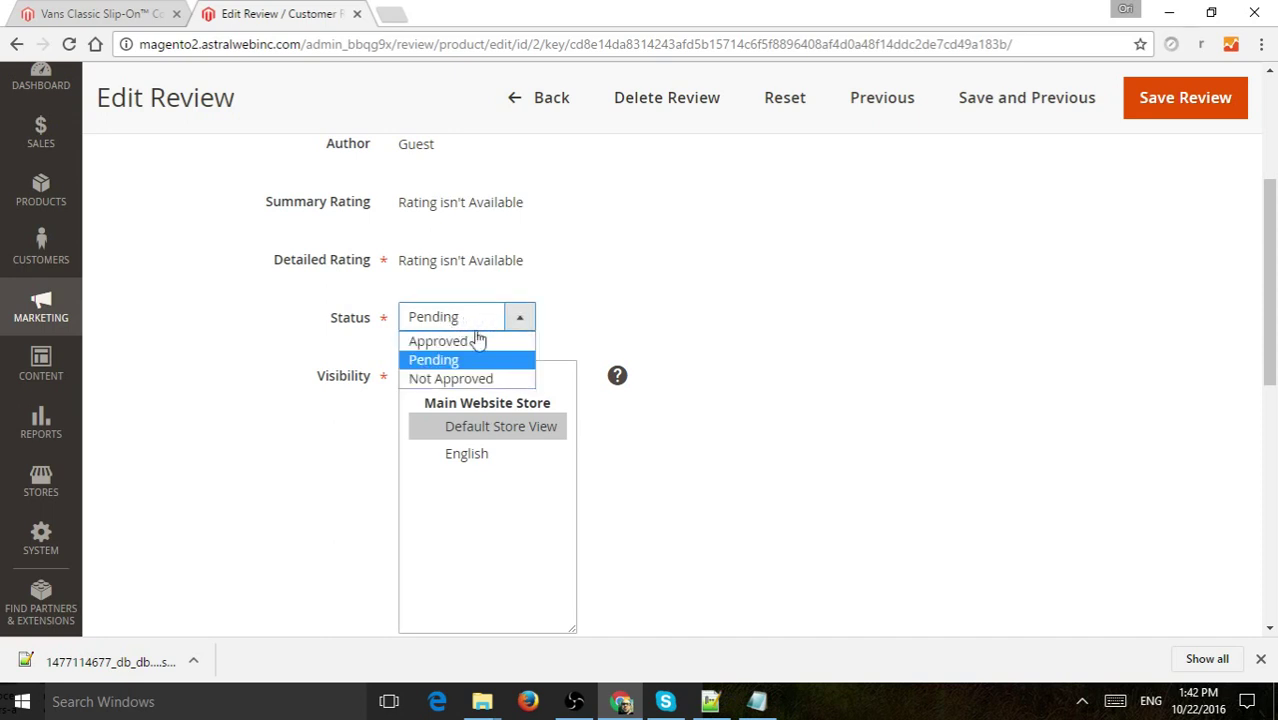
pyautogui.click(636, 306)
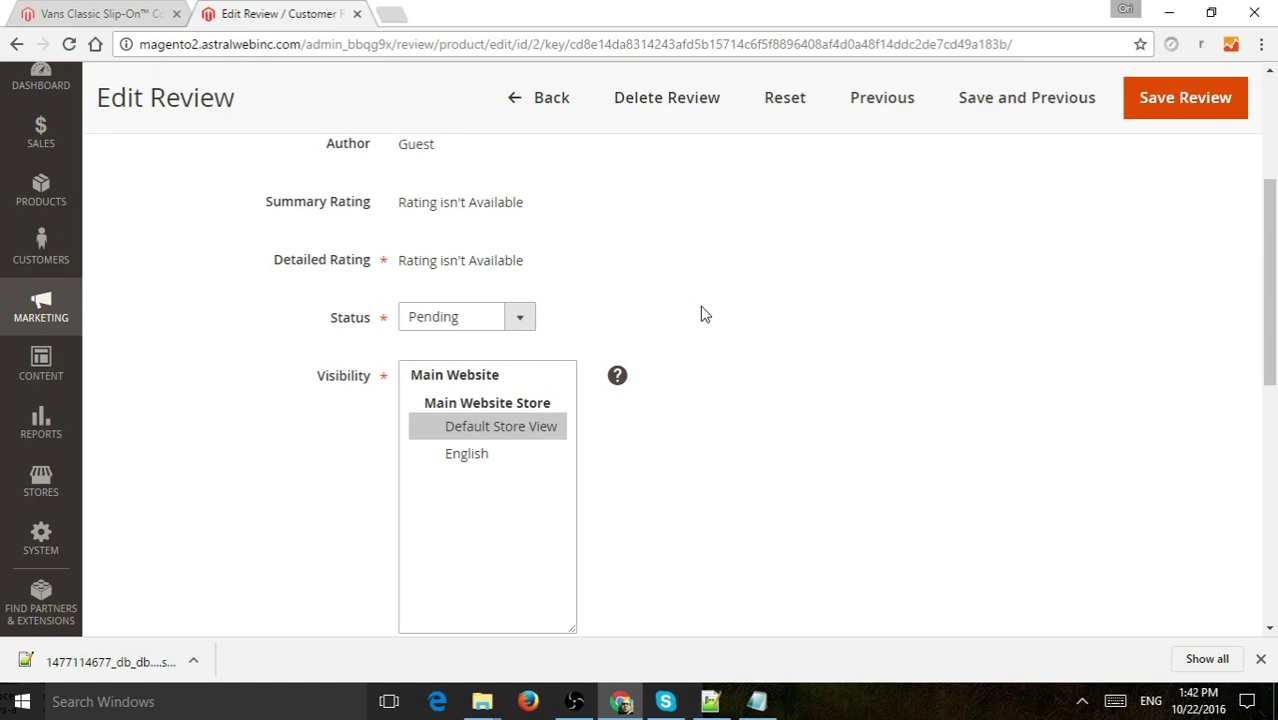
pyautogui.scroll(-5, 722, 308)
pyautogui.scroll(2, 508, 342)
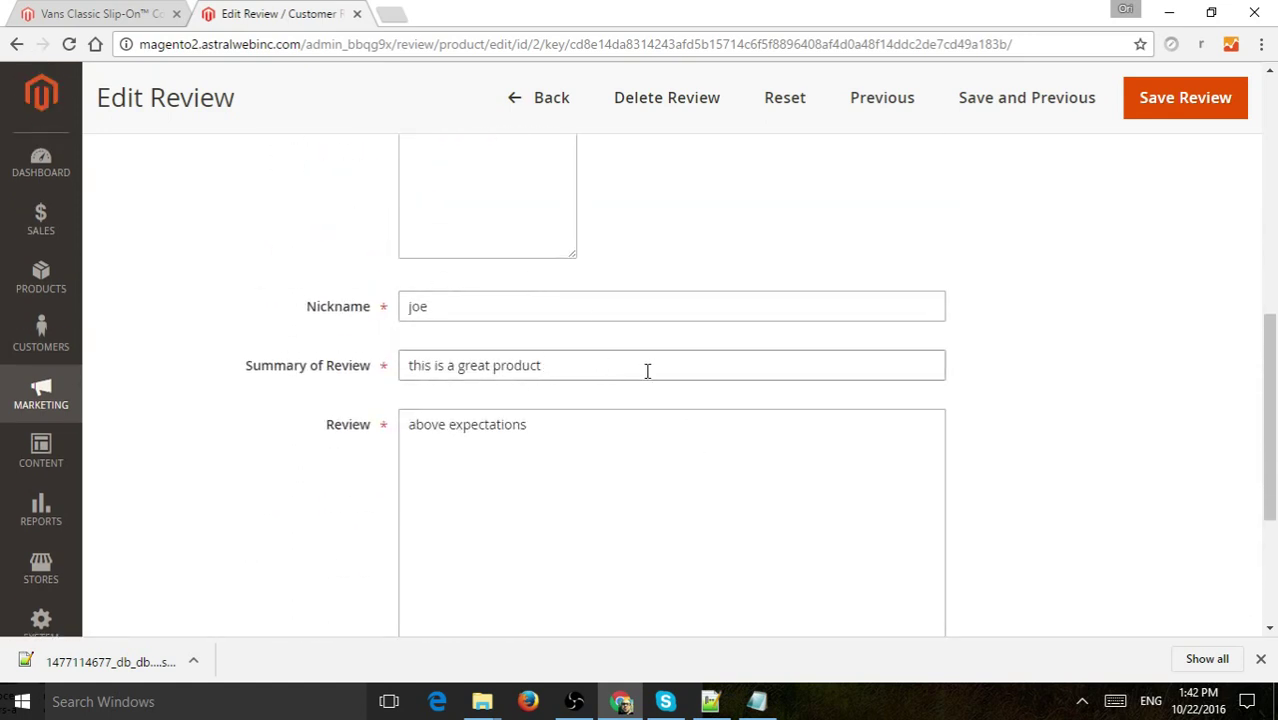
pyautogui.scroll(-3, 864, 363)
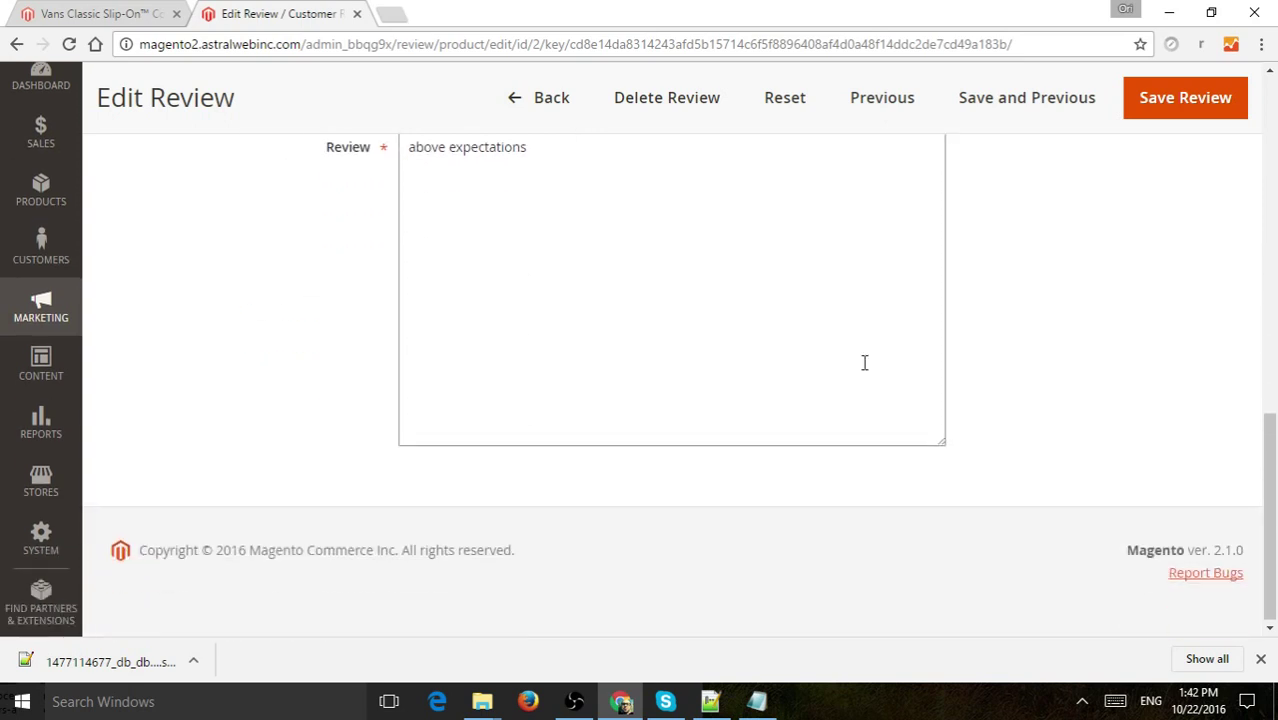
pyautogui.scroll(5, 1041, 408)
pyautogui.scroll(2, 1041, 408)
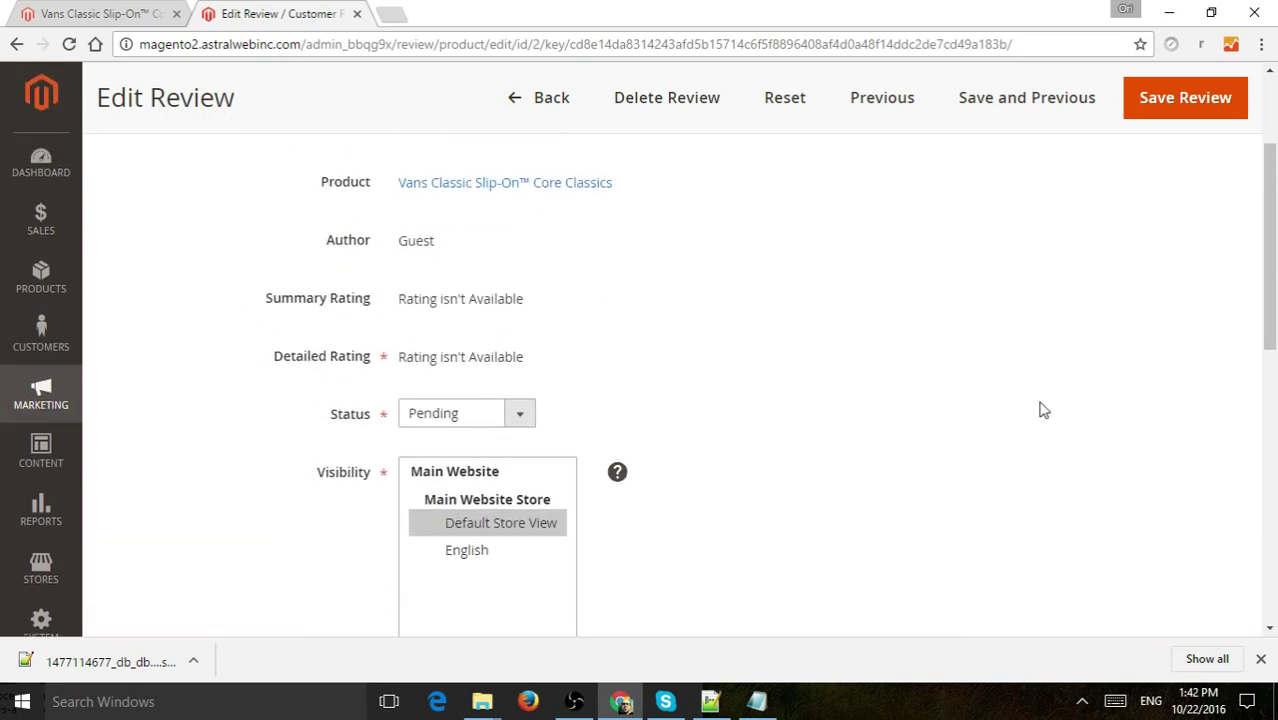
# Set the review's status to Approved and save it
pyautogui.click(487, 417)
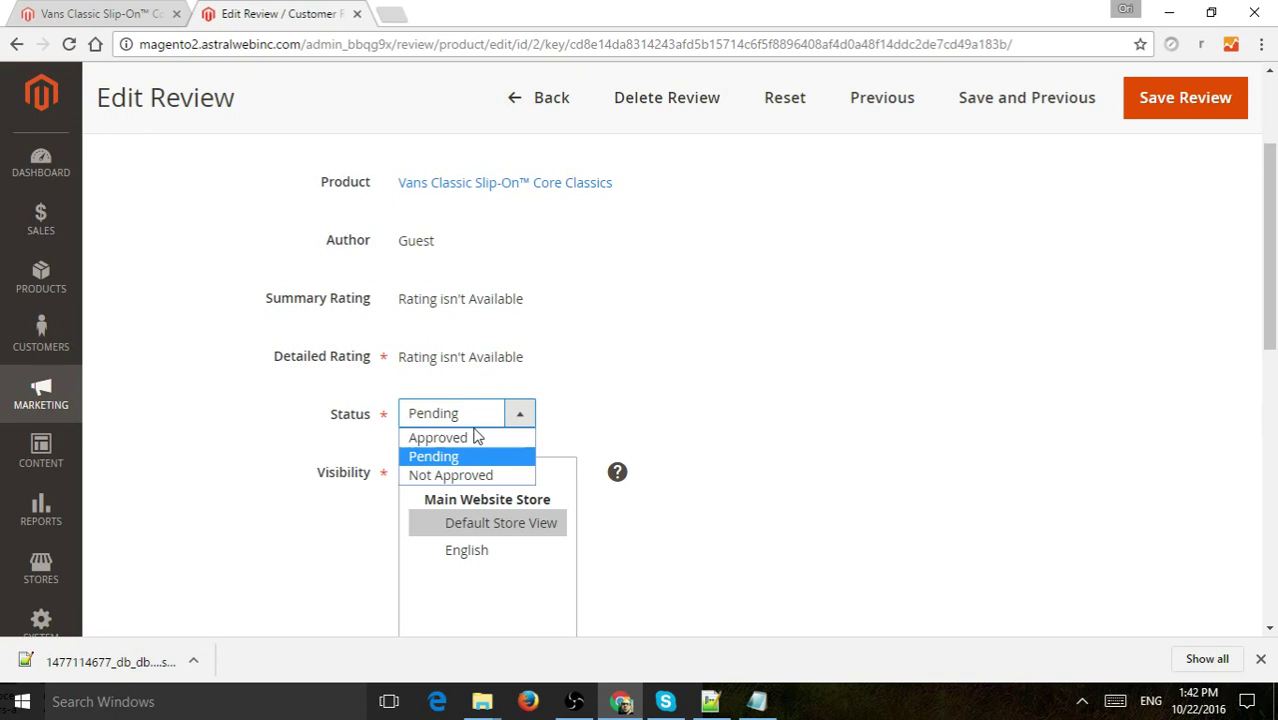
pyautogui.click(488, 435)
pyautogui.click(1146, 110)
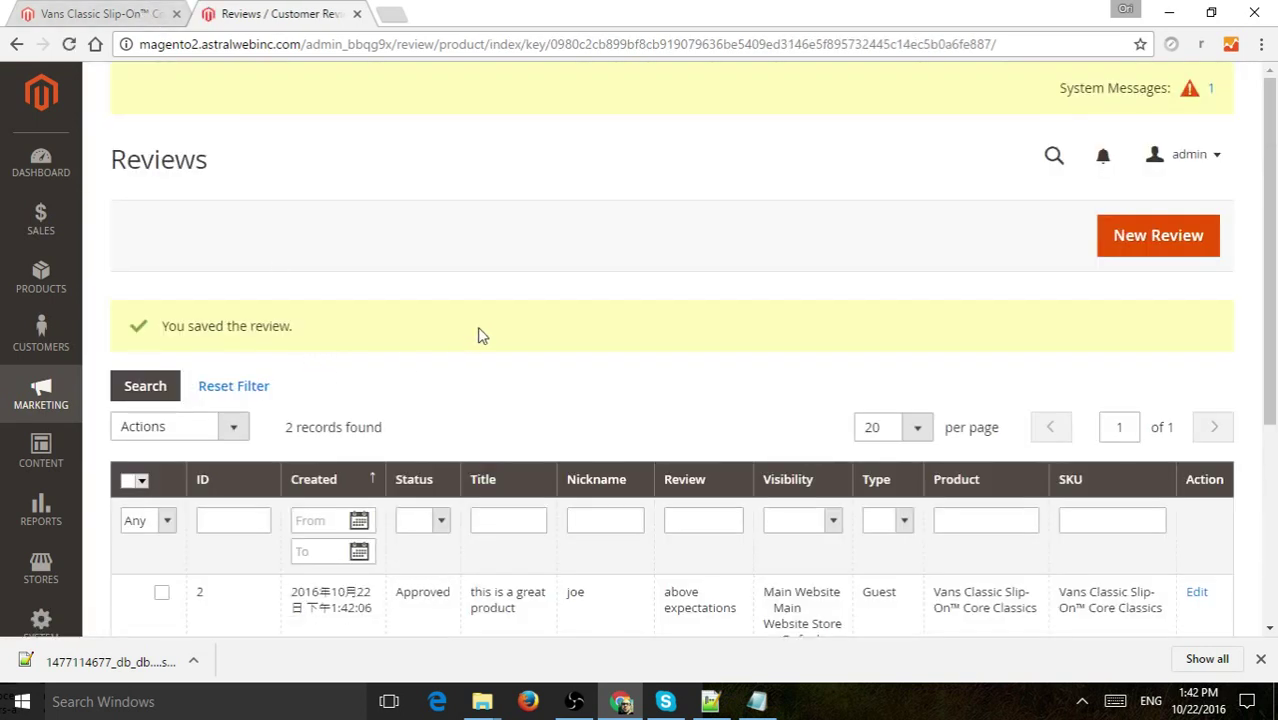
pyautogui.scroll(-2, 485, 360)
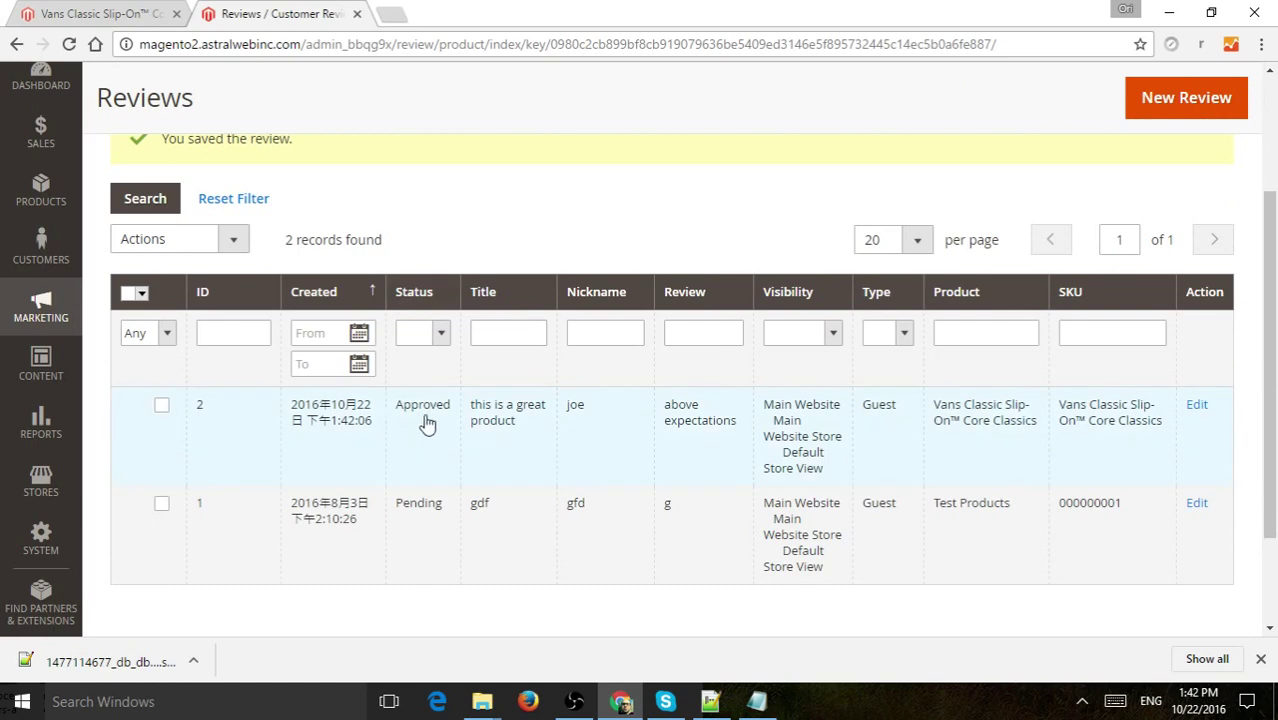
# Refresh the Vans Classic Slip-On storefront page and check its published customer reviews
pyautogui.click(104, 12)
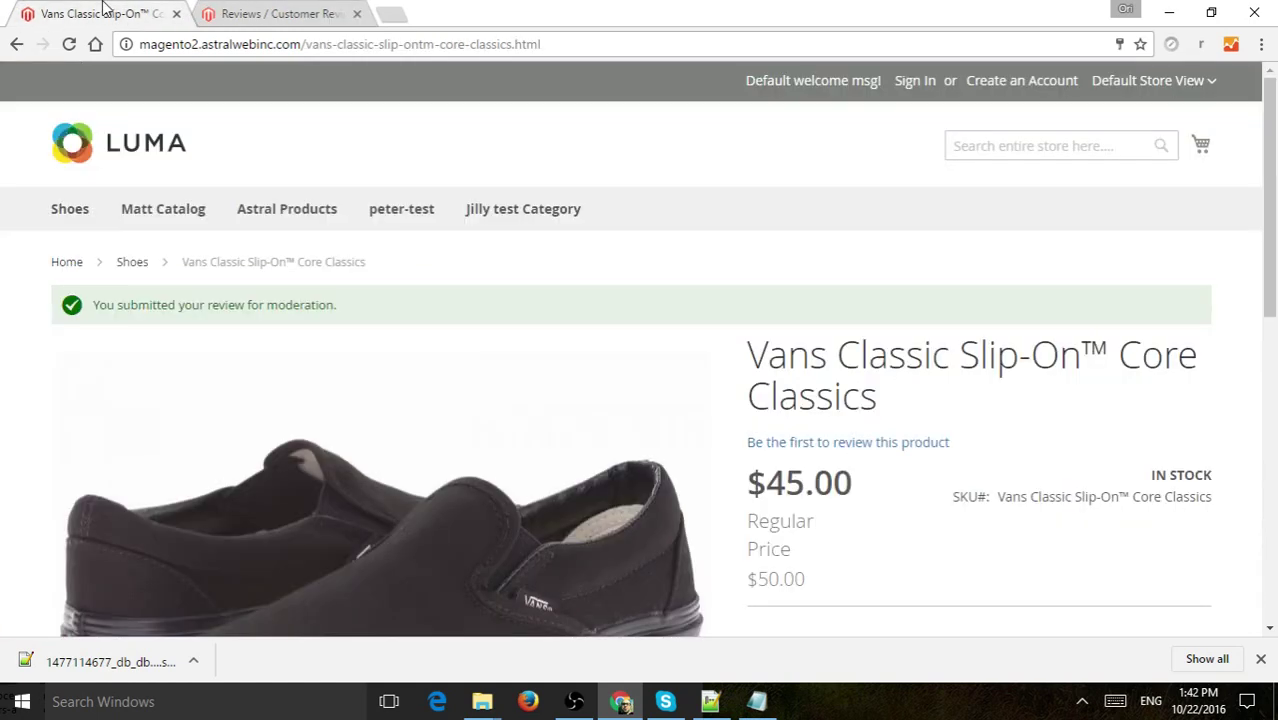
pyautogui.press('F5')
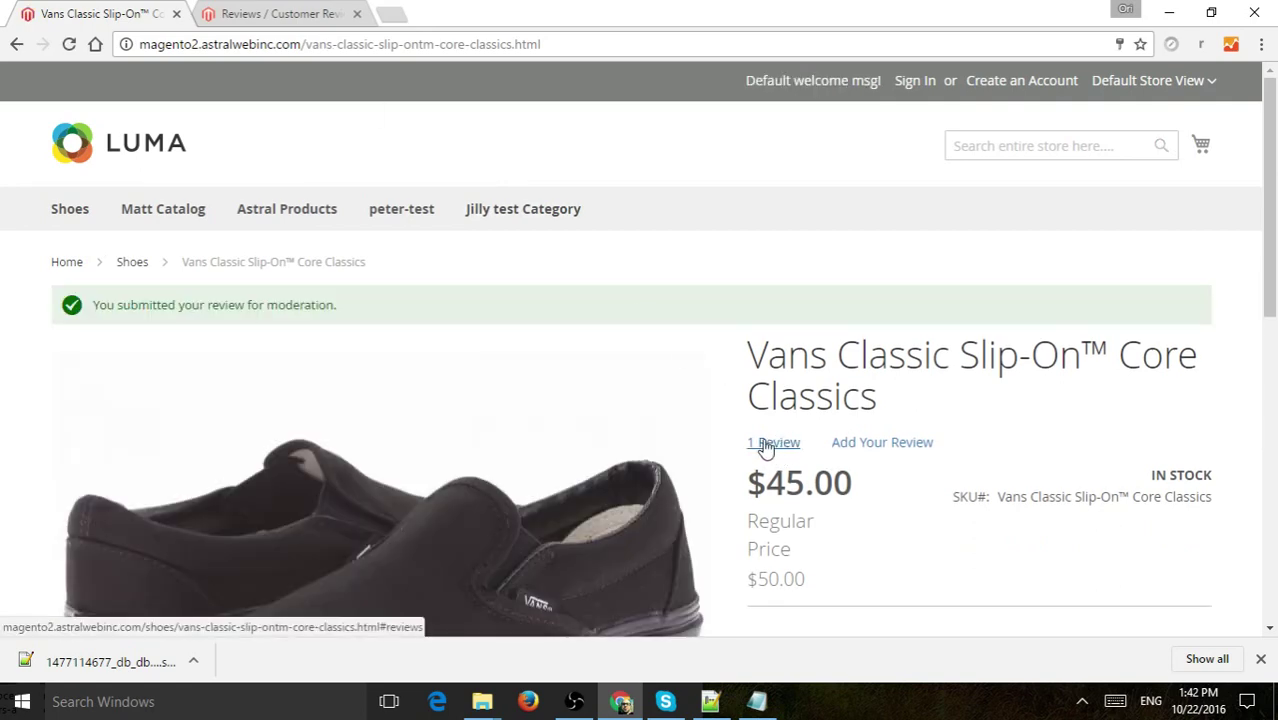
pyautogui.scroll(-7, 893, 362)
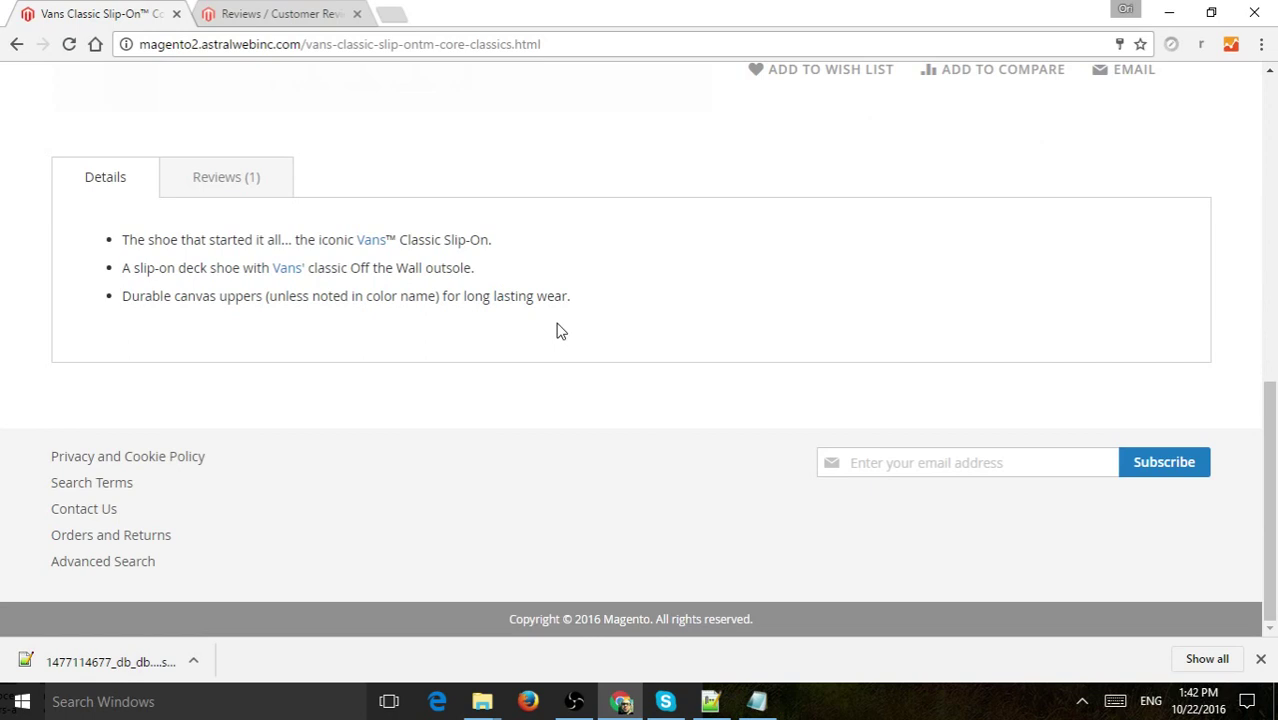
pyautogui.click(210, 174)
pyautogui.scroll(-2, 228, 247)
pyautogui.scroll(2, 228, 247)
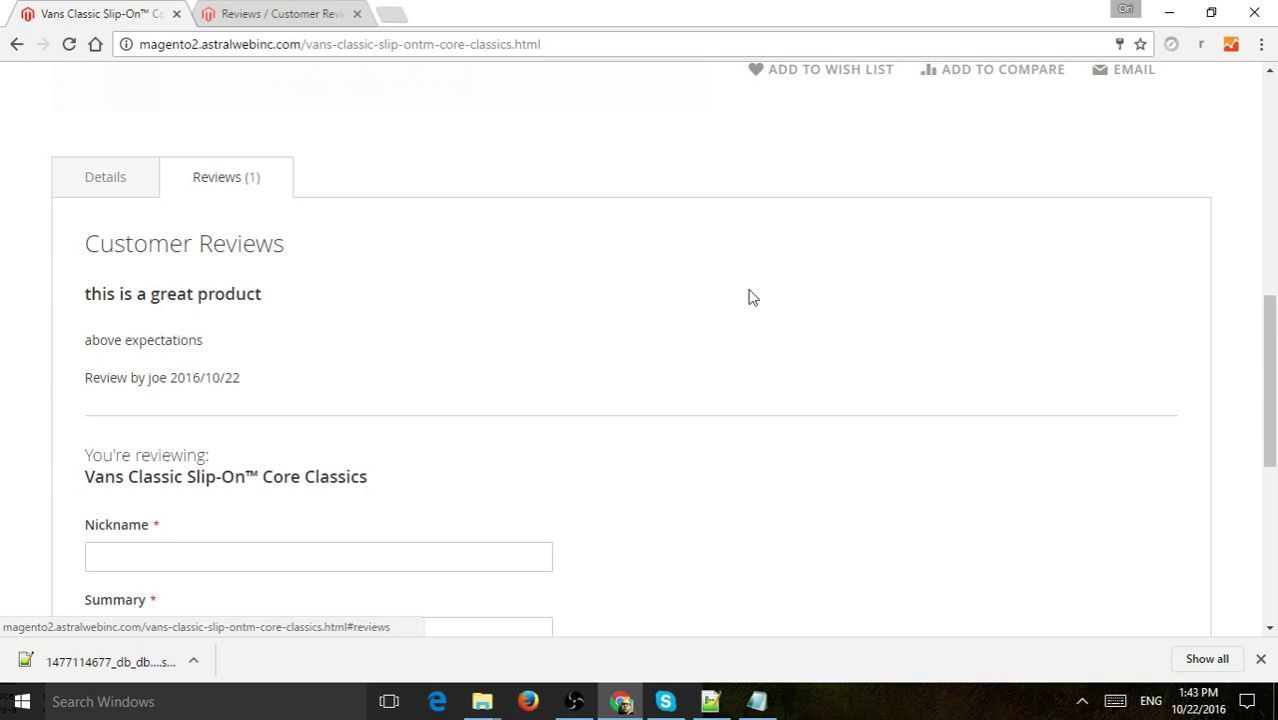
# Return to the admin site and bring up the Stores settings and attributes options
pyautogui.click(280, 13)
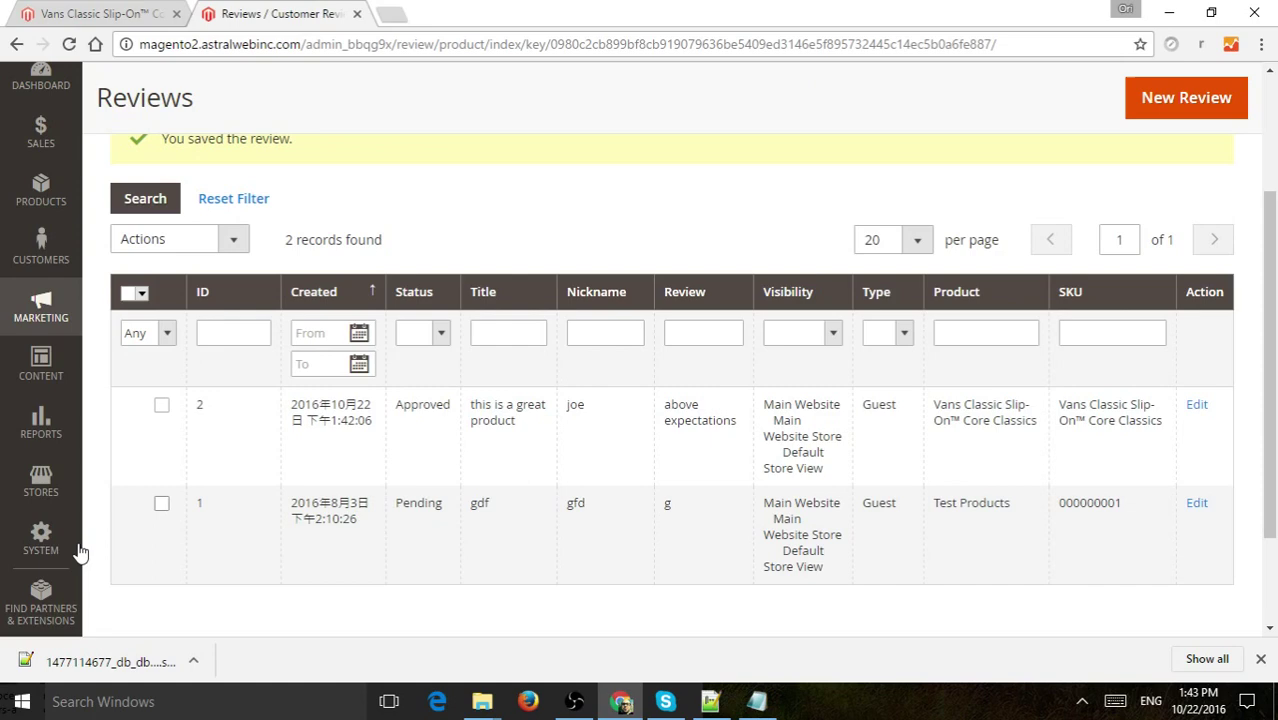
pyautogui.scroll(-2, 75, 555)
pyautogui.click(60, 548)
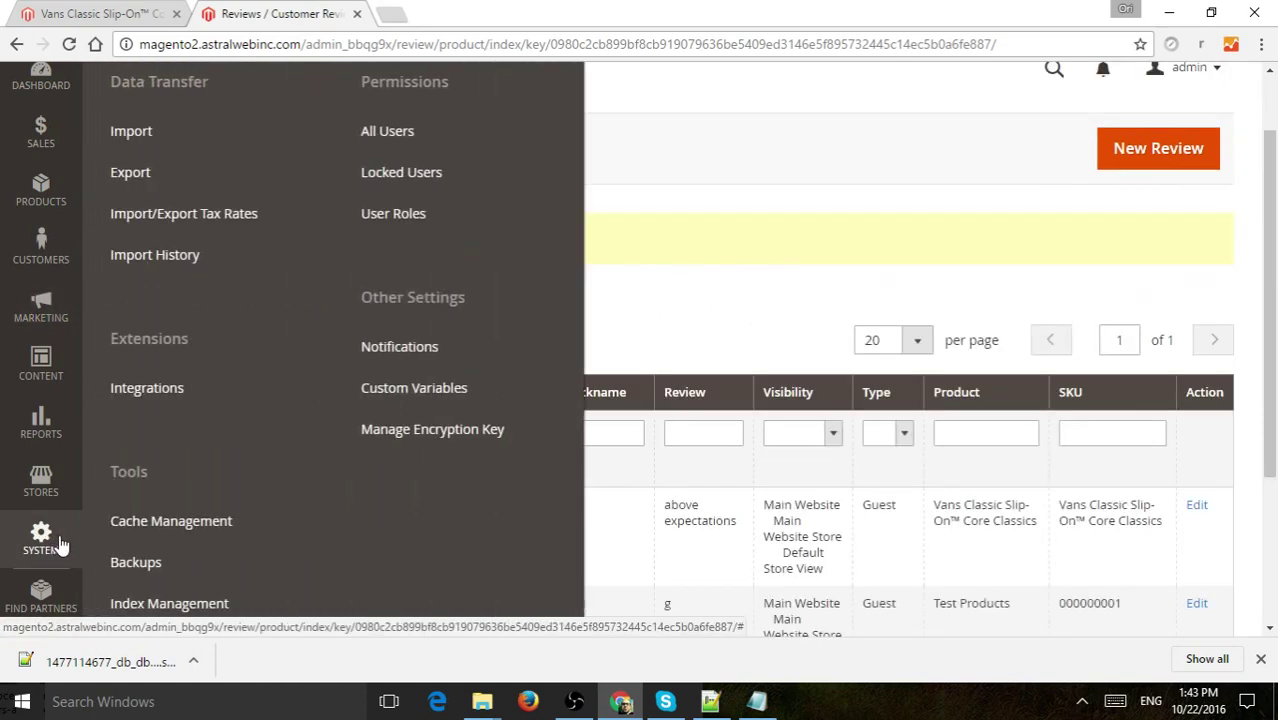
pyautogui.click(47, 487)
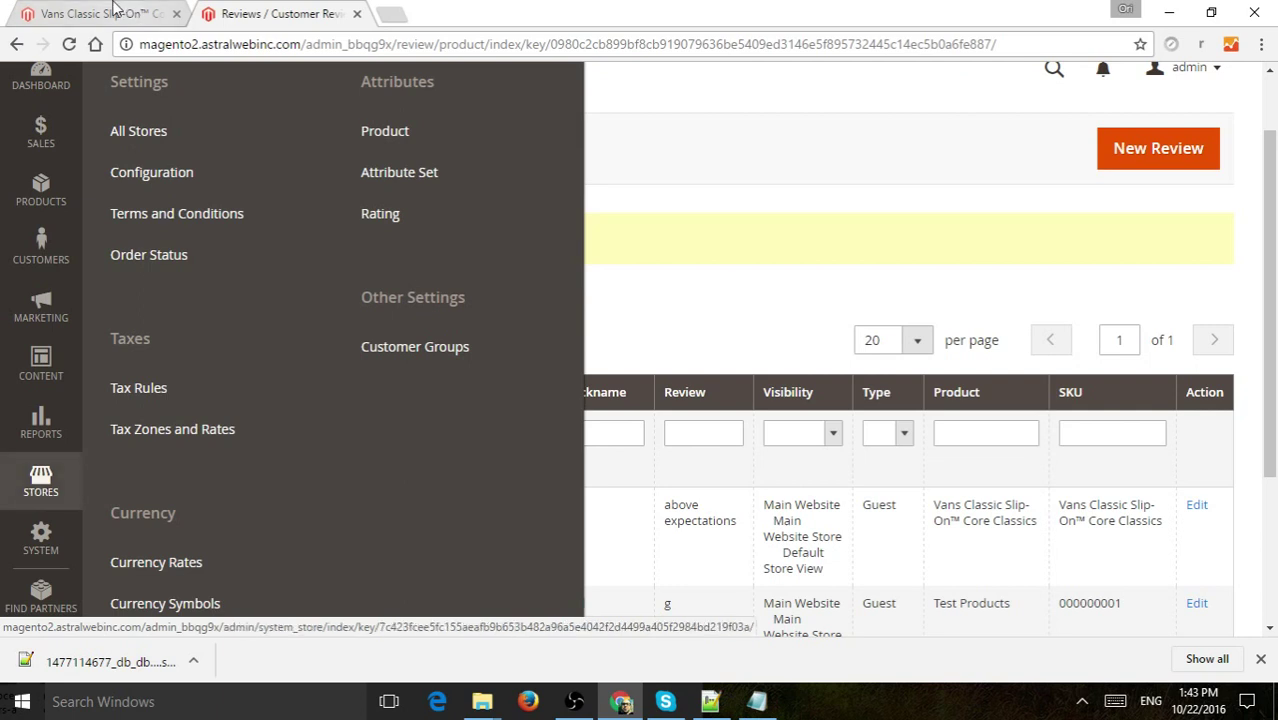
# Check which fields the product's review form offers on the storefront
pyautogui.hotkey('ctrl', 'pageup')
pyautogui.scroll(1, 500, 290)
pyautogui.scroll(-2, 530, 310)
pyautogui.scroll(-1, 545, 316)
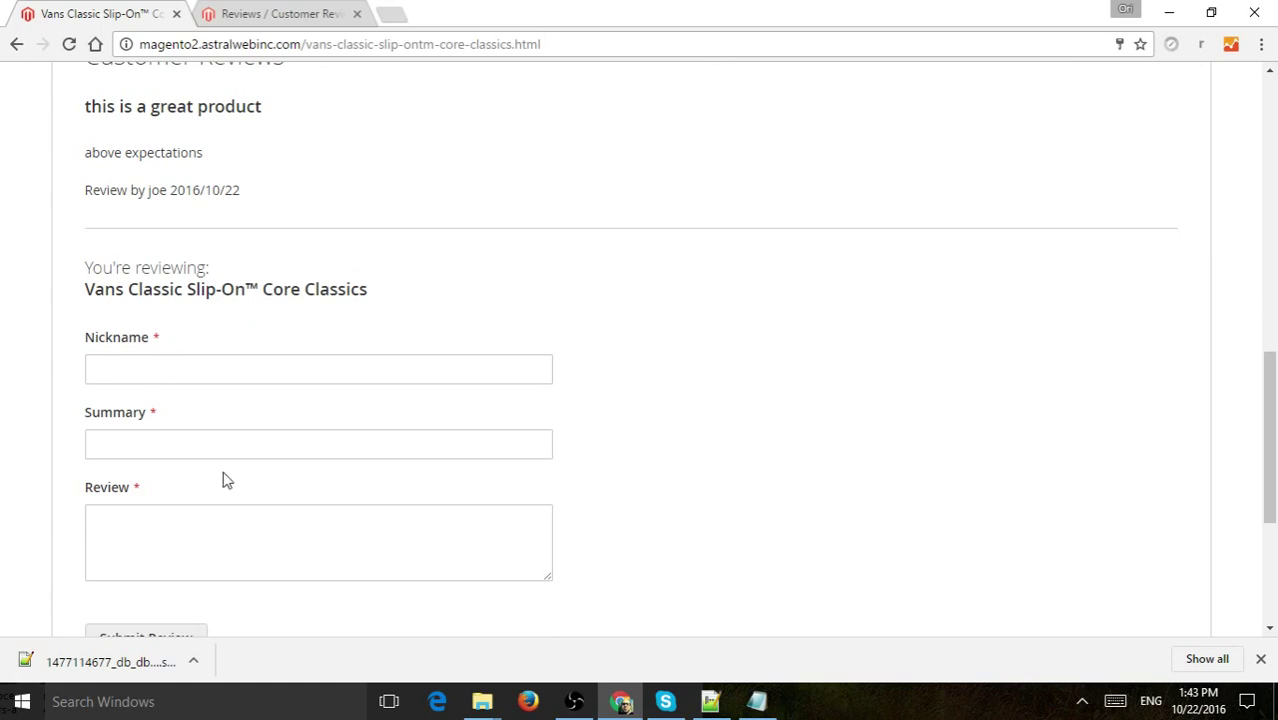
# Open the Rating attributes in the admin site and examine the list of ratings
pyautogui.click(288, 13)
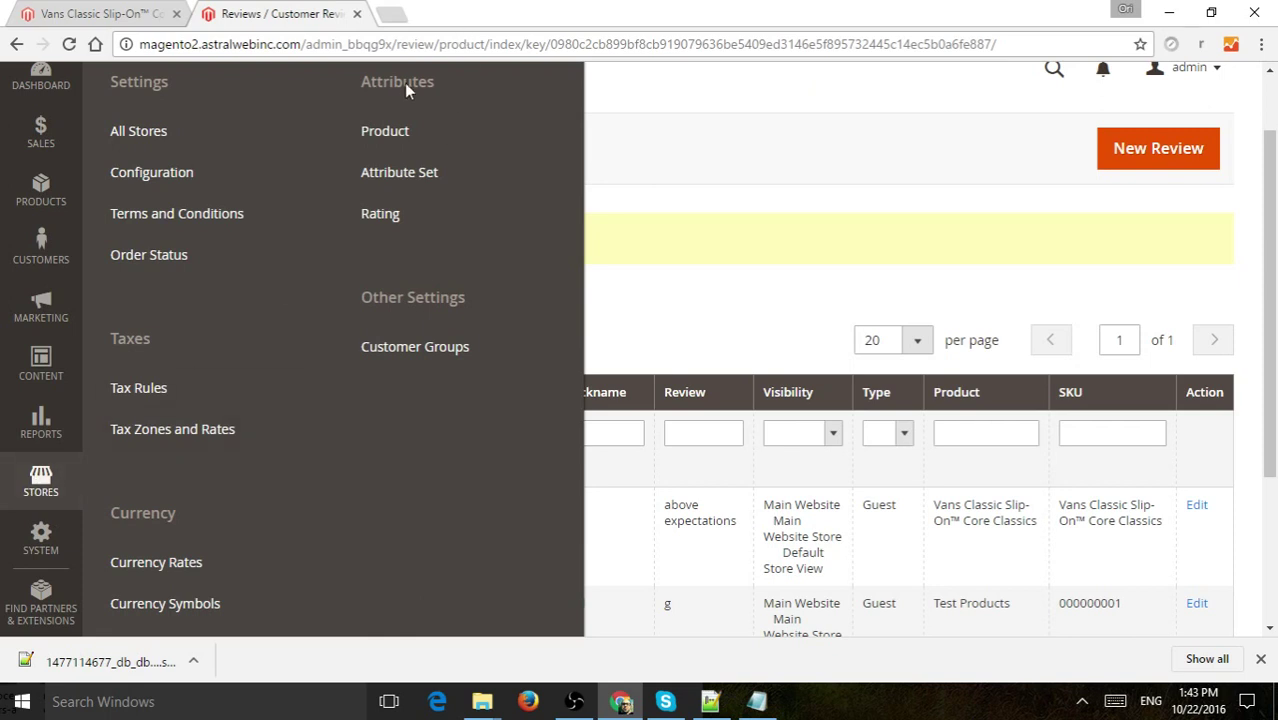
pyautogui.click(386, 218)
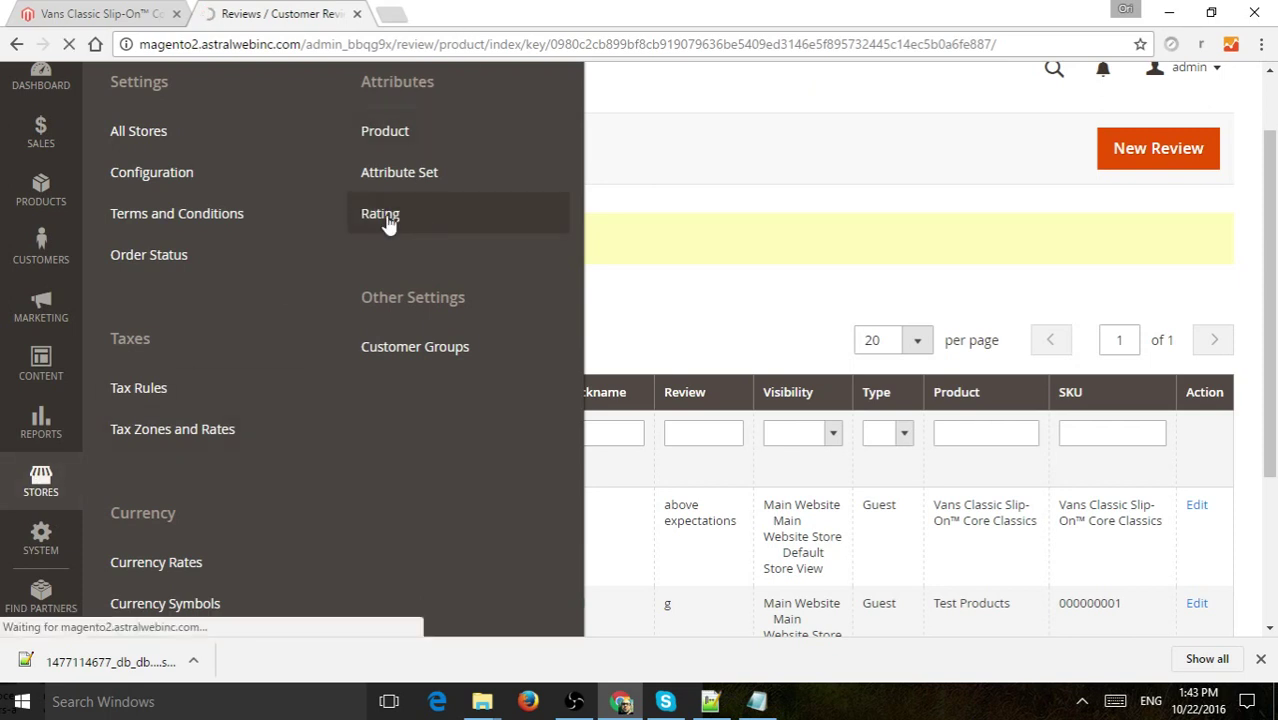
pyautogui.scroll(-2, 728, 247)
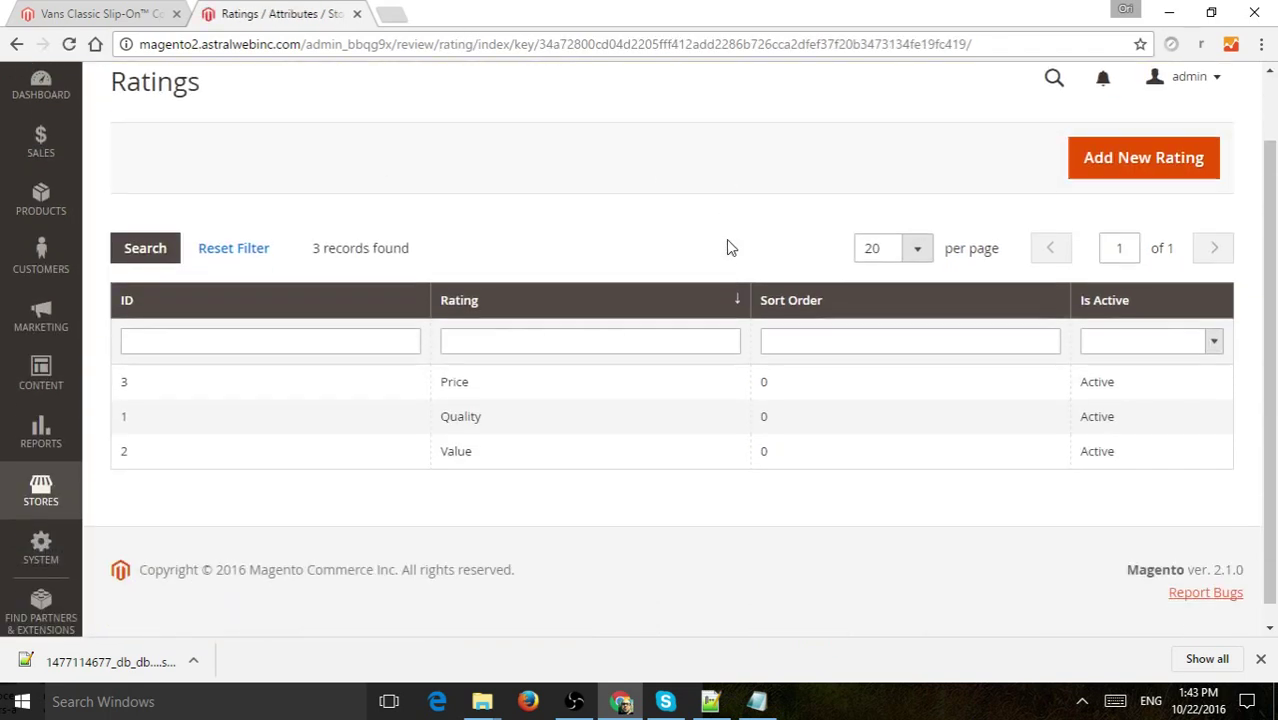
pyautogui.scroll(-1, 728, 247)
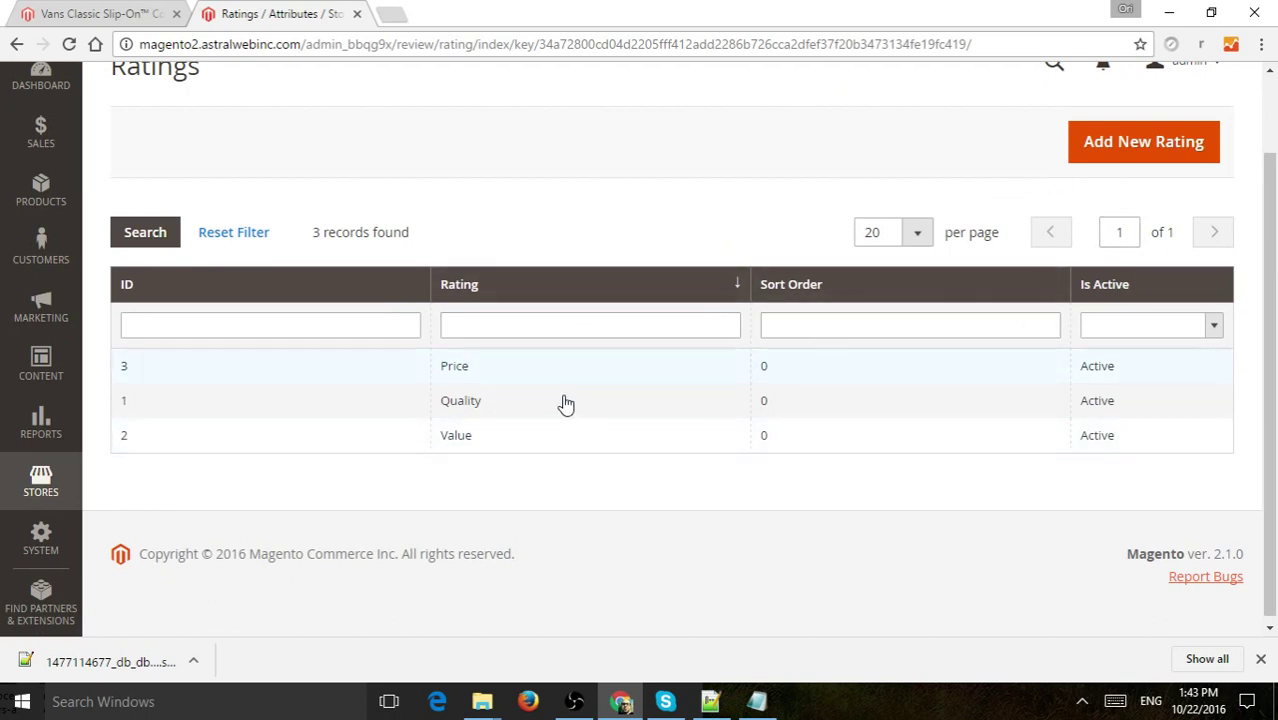
# Open the Quality rating, examine its title and visibility settings, and return to the ratings list
pyautogui.click(481, 404)
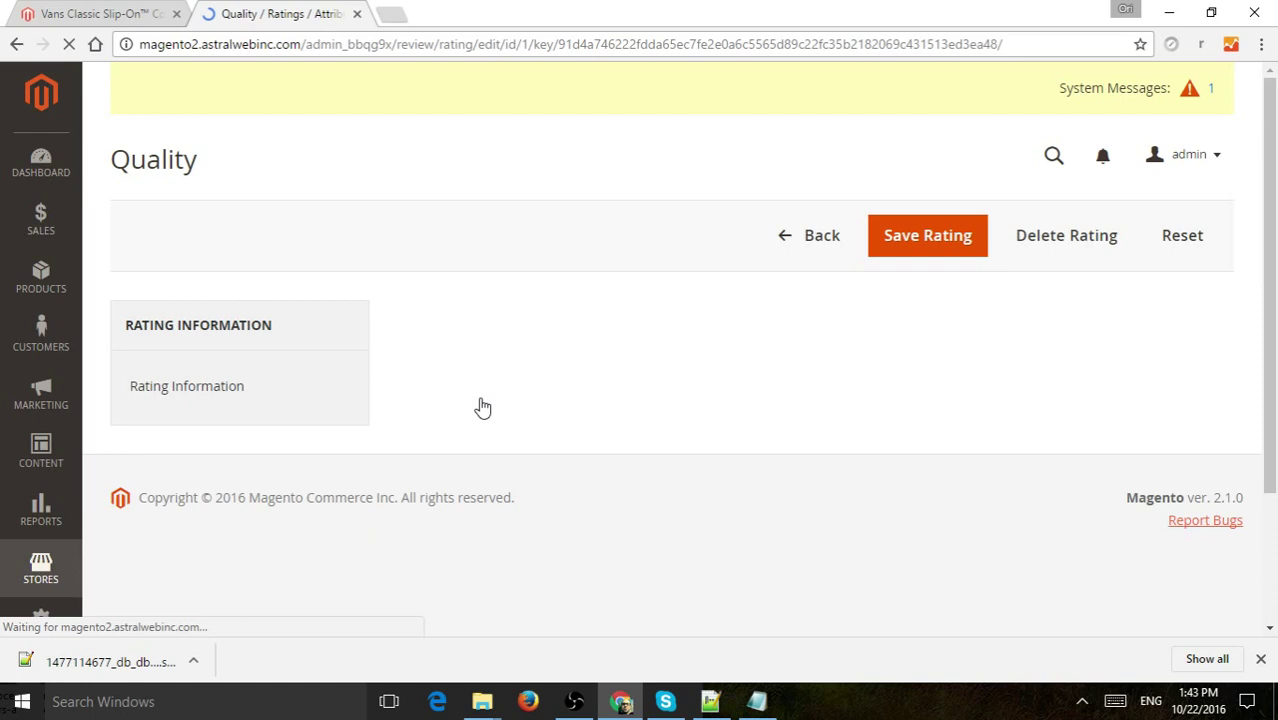
pyautogui.scroll(-4, 740, 318)
pyautogui.scroll(-2, 752, 316)
pyautogui.scroll(4, 902, 340)
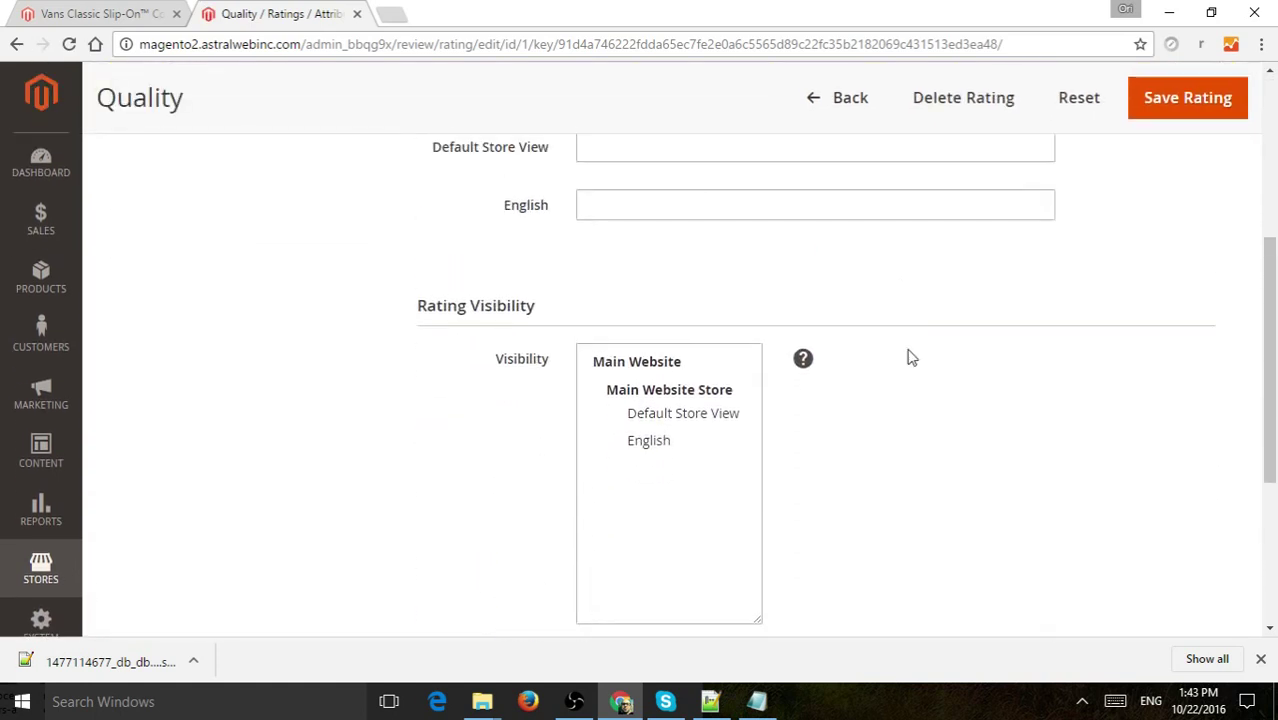
pyautogui.scroll(3, 764, 322)
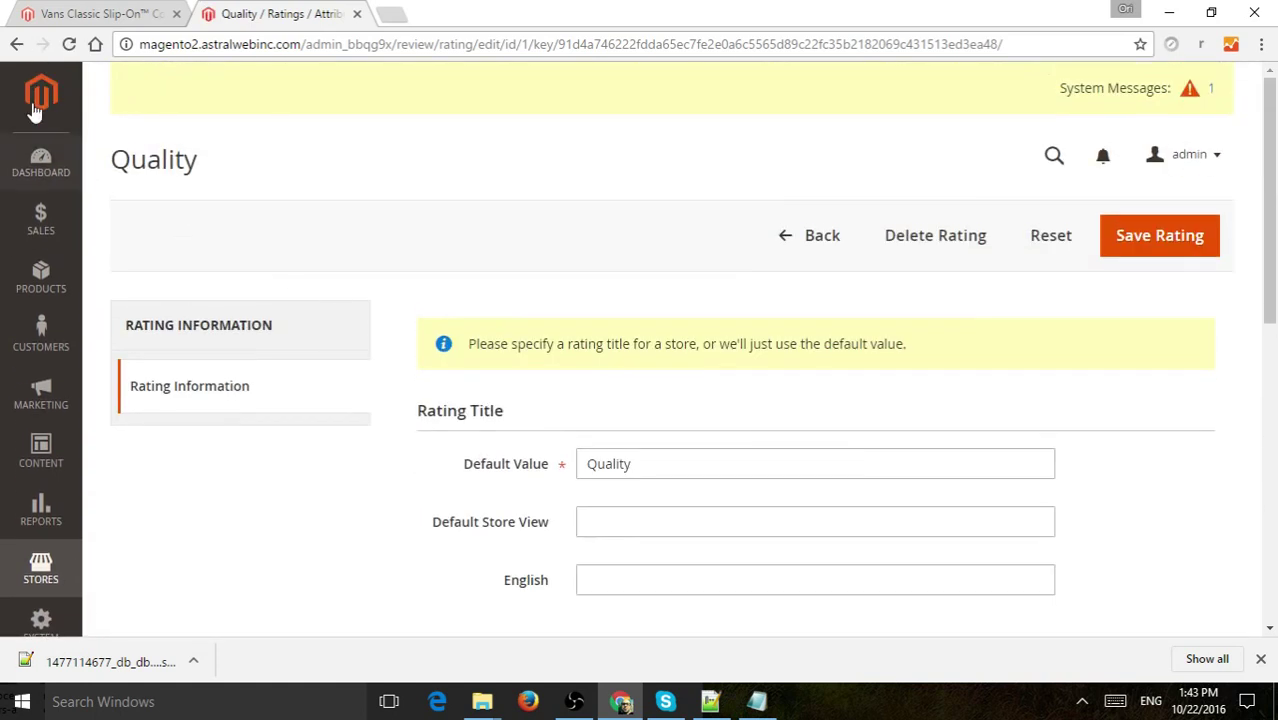
pyautogui.click(16, 44)
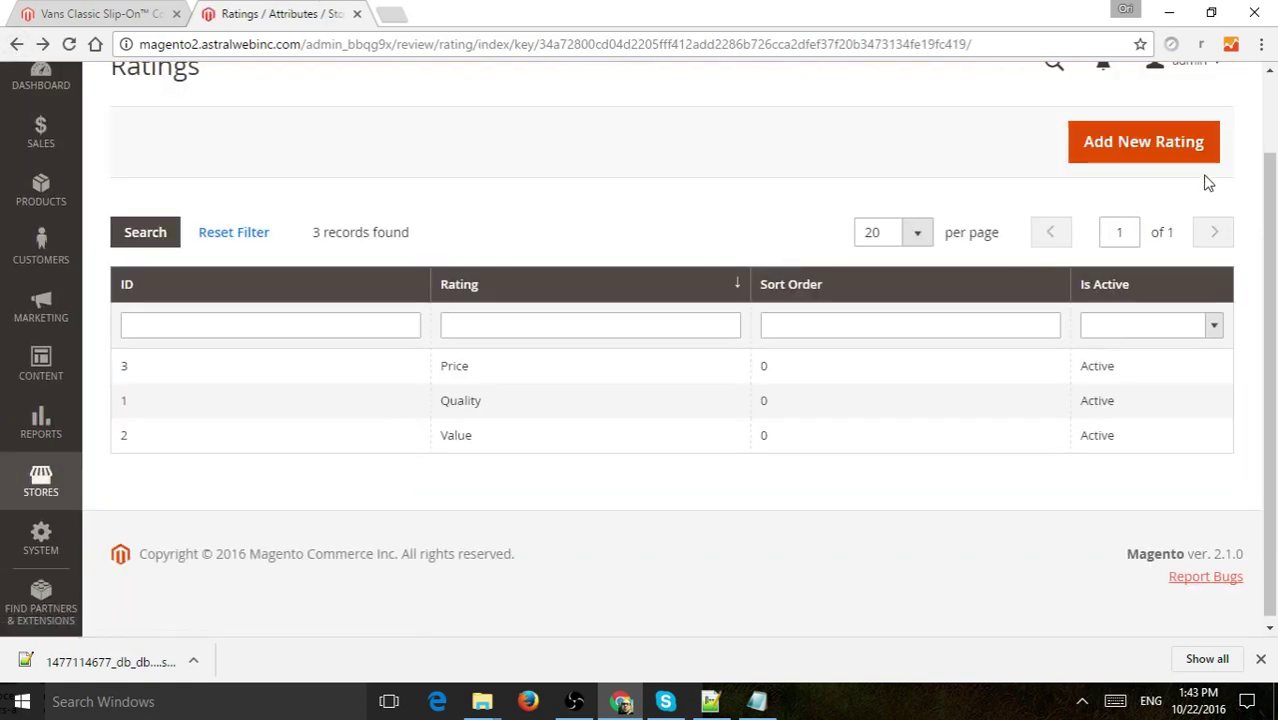
# Start a new rating and enter Excitement as its default title
pyautogui.click(1146, 144)
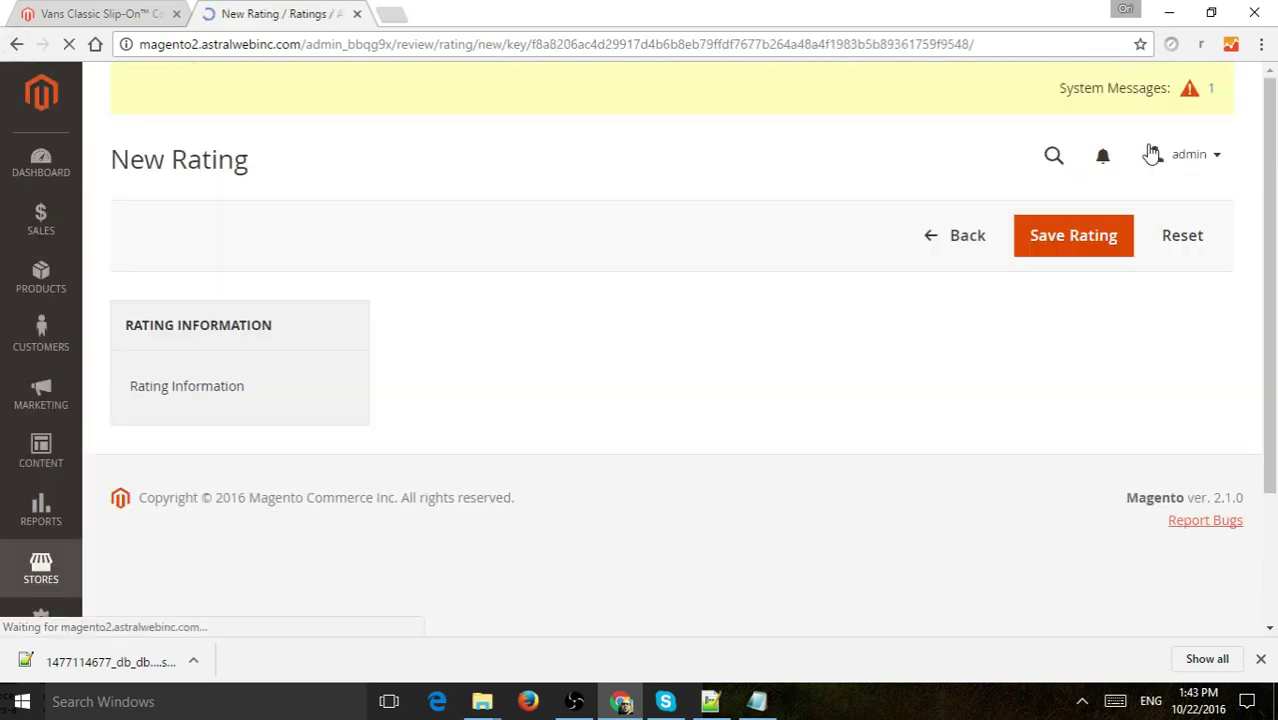
pyautogui.scroll(-1, 660, 434)
pyautogui.click(659, 375)
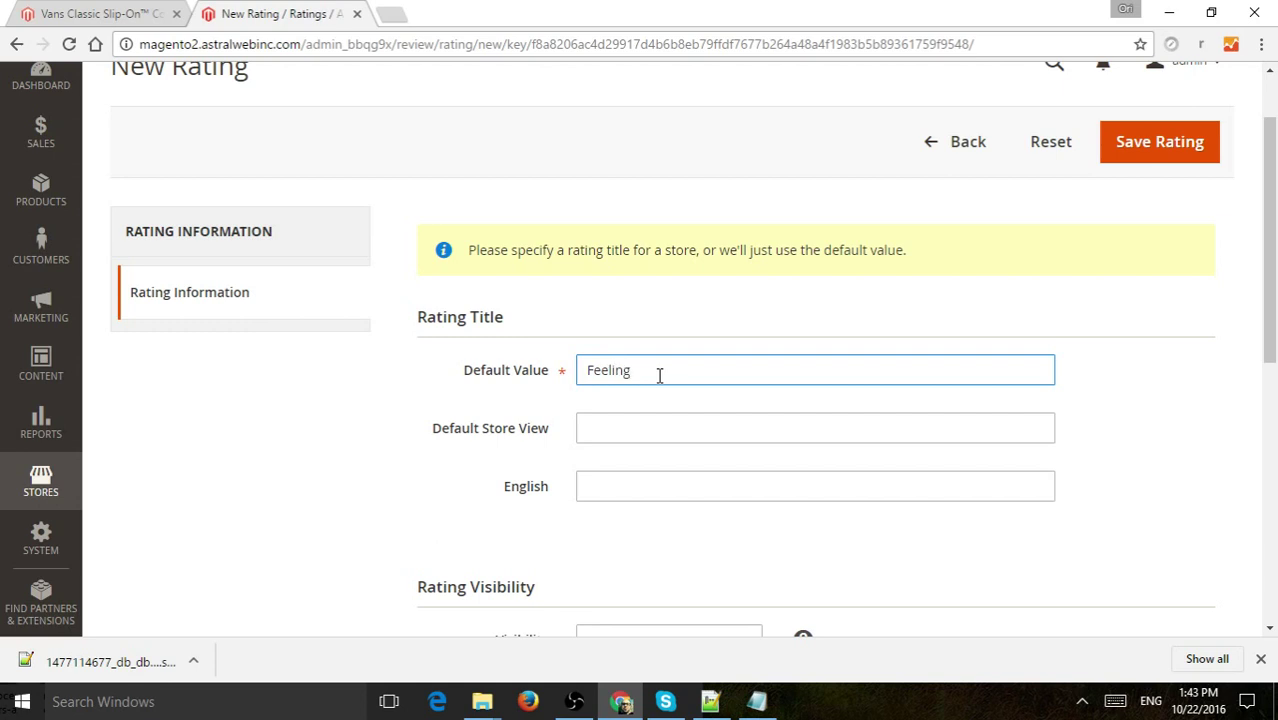
pyautogui.write('Feeling')
pyautogui.hotkey('ctrl', 'a')
pyautogui.write('Exc')
# Make the new rating visible in Default Store View and English, and mark it as active
pyautogui.scroll(-3, 659, 375)
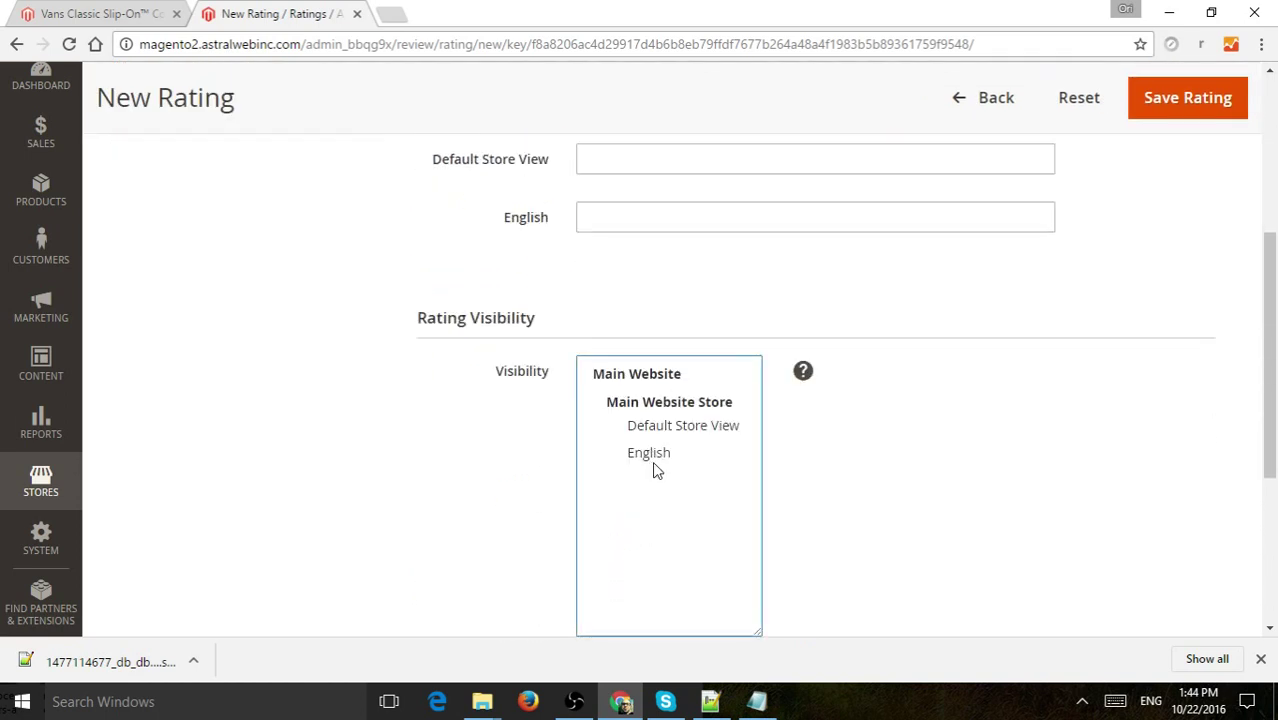
pyautogui.click(659, 431)
pyautogui.keyDown('ctrl'); pyautogui.click(662, 454); pyautogui.keyUp('ctrl')
pyautogui.scroll(-3, 828, 467)
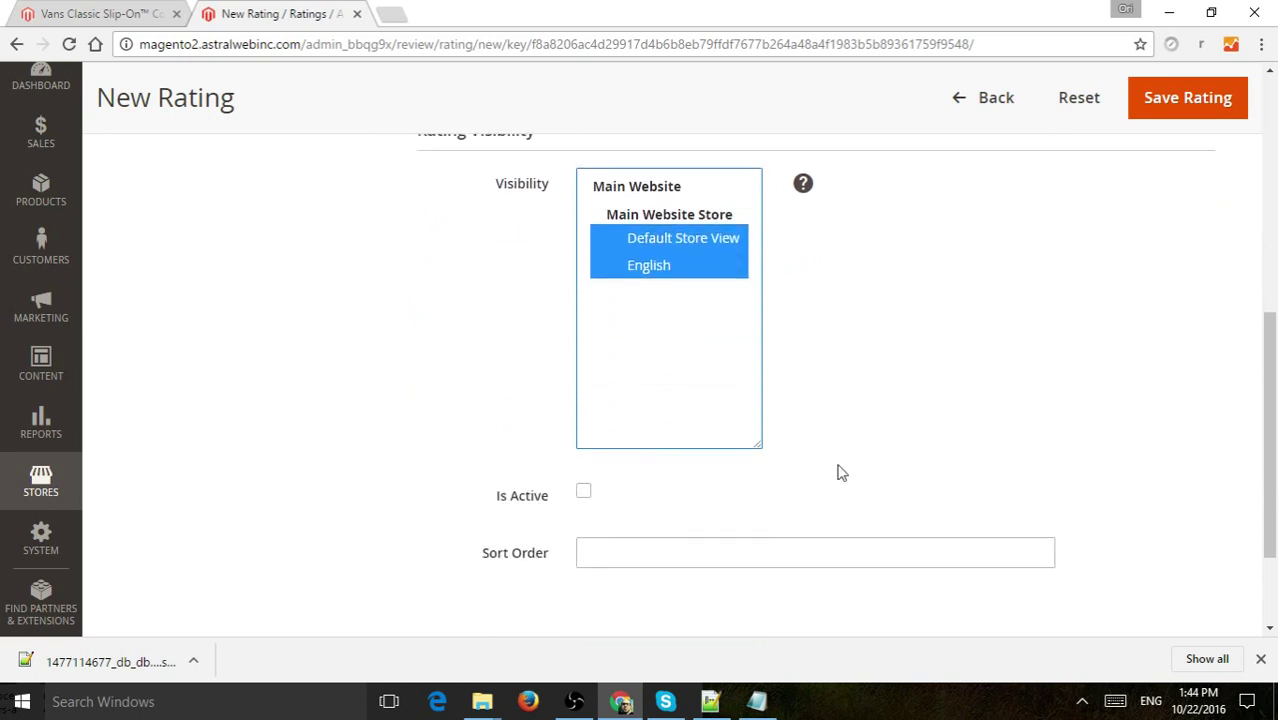
pyautogui.click(606, 409)
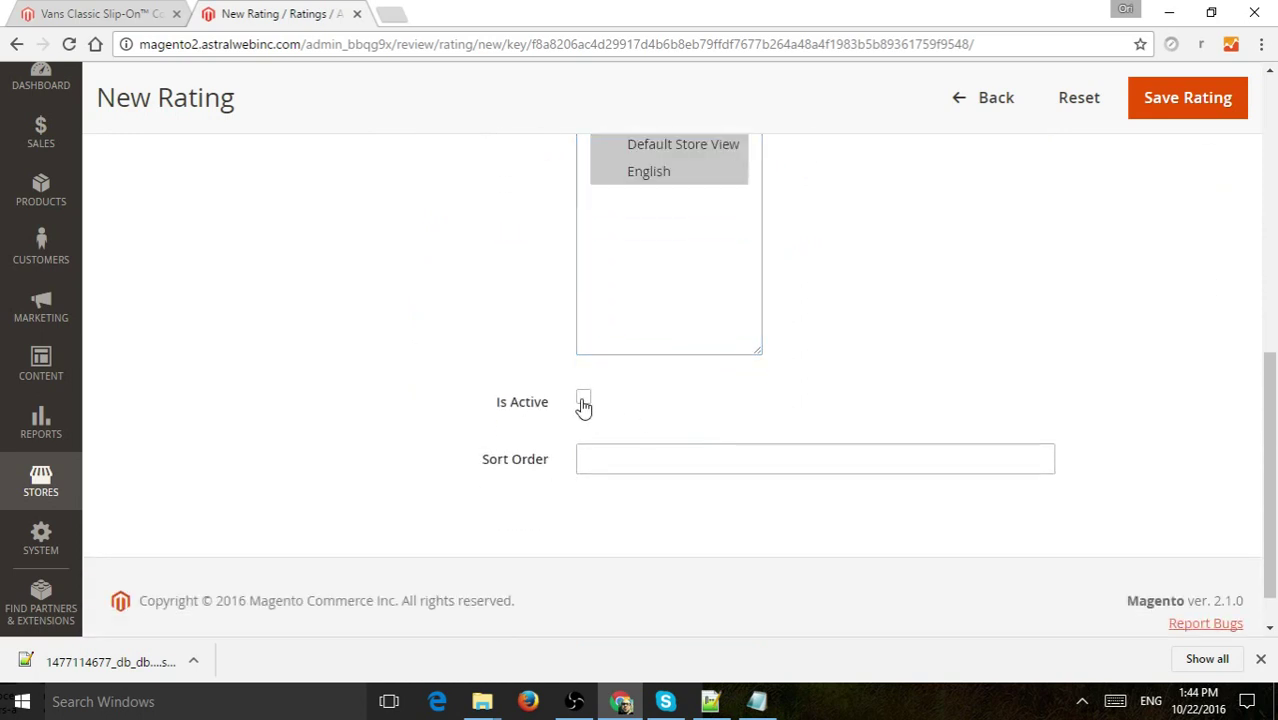
pyautogui.click(584, 401)
# Check the Summary and Review fields of the product's storefront review form, then return to the new rating
pyautogui.click(155, 10)
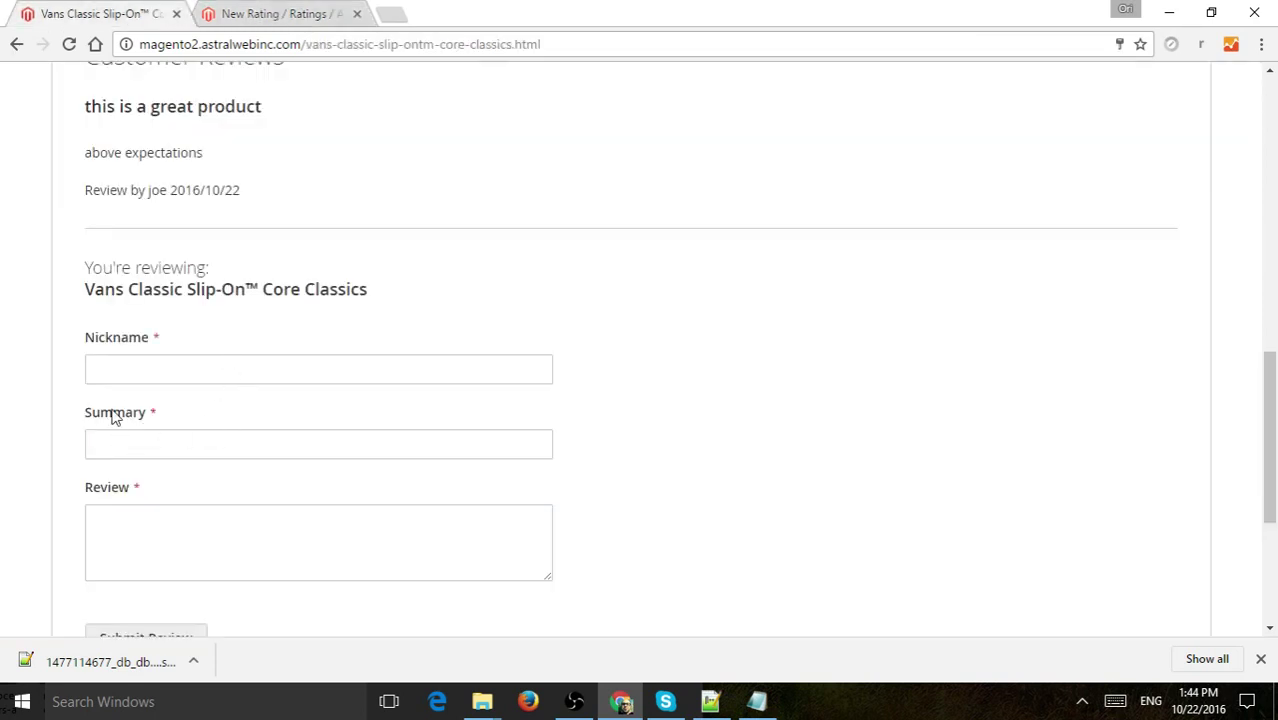
pyautogui.moveTo(113, 413); pyautogui.dragTo(157, 414)
pyautogui.moveTo(103, 489); pyautogui.dragTo(139, 494)
pyautogui.click(240, 10)
# Set the new rating's sort order to 55 and save the rating
pyautogui.click(647, 458)
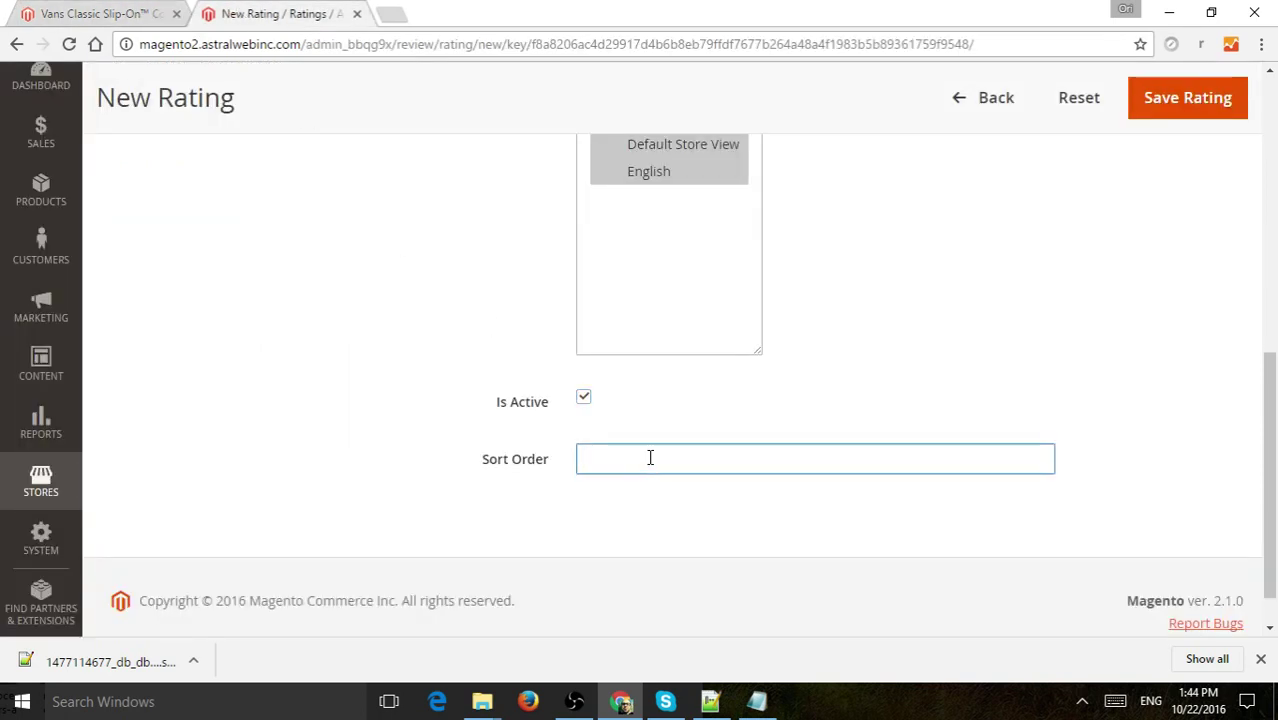
pyautogui.write('55')
pyautogui.scroll(10, 805, 414)
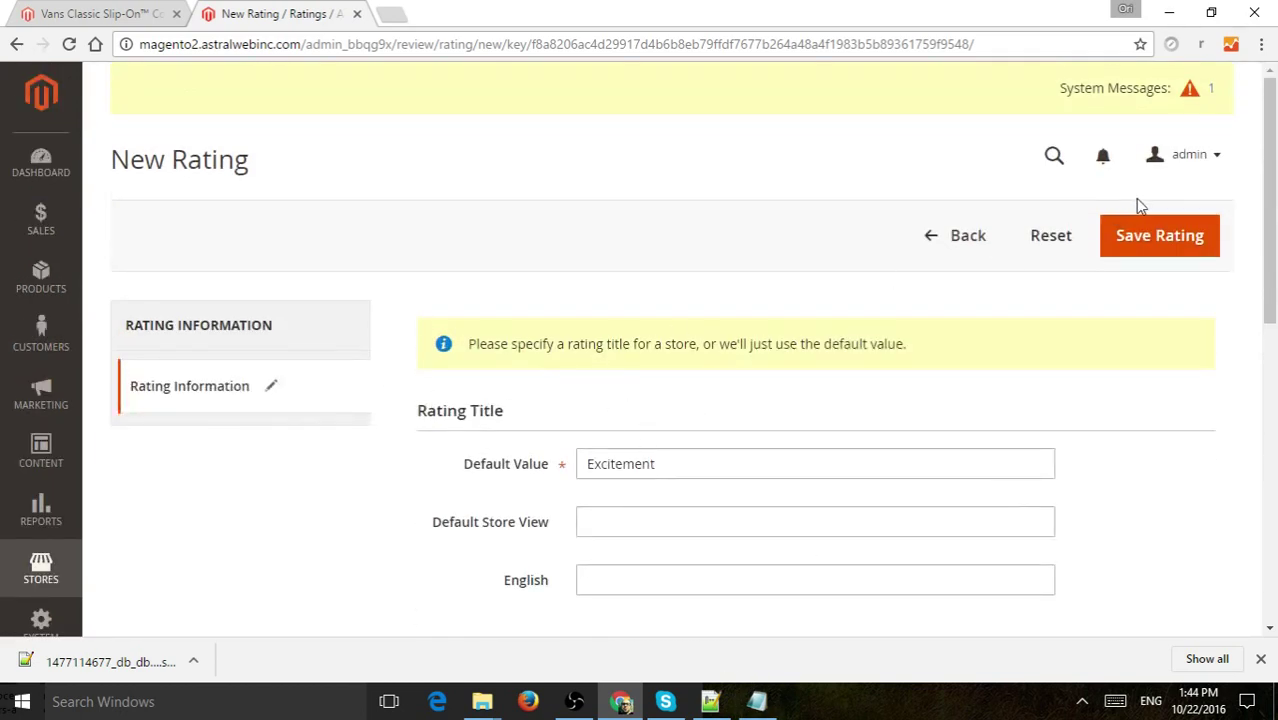
pyautogui.click(1165, 236)
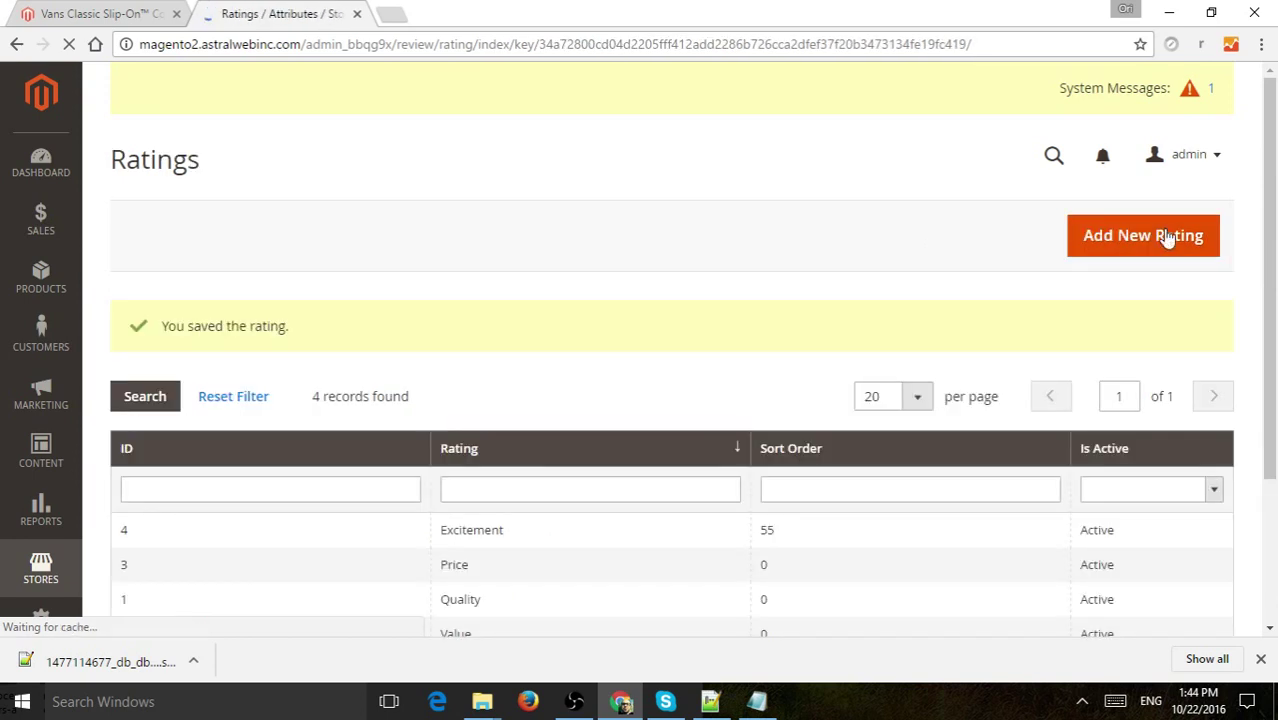
pyautogui.scroll(-2, 634, 283)
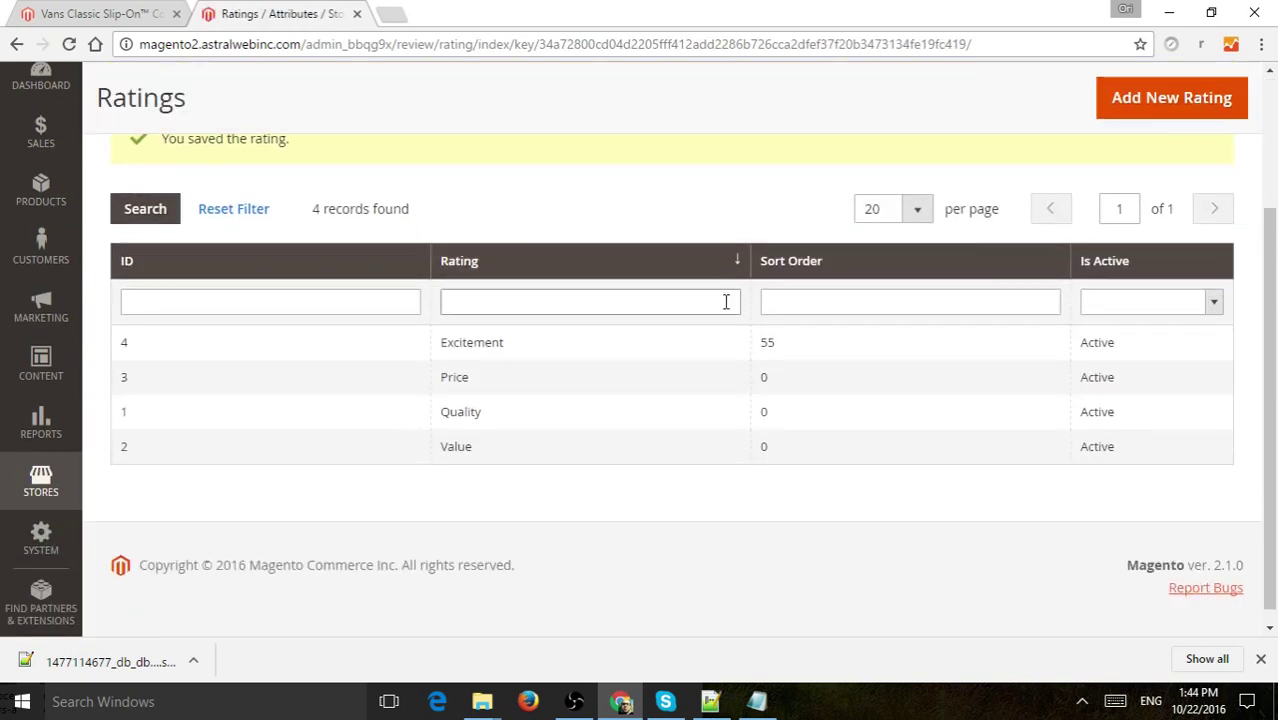
# Refresh the Vans Classic Slip-On storefront page and check its review form for the Excitement star rating
pyautogui.click(140, 12)
pyautogui.click(69, 45)
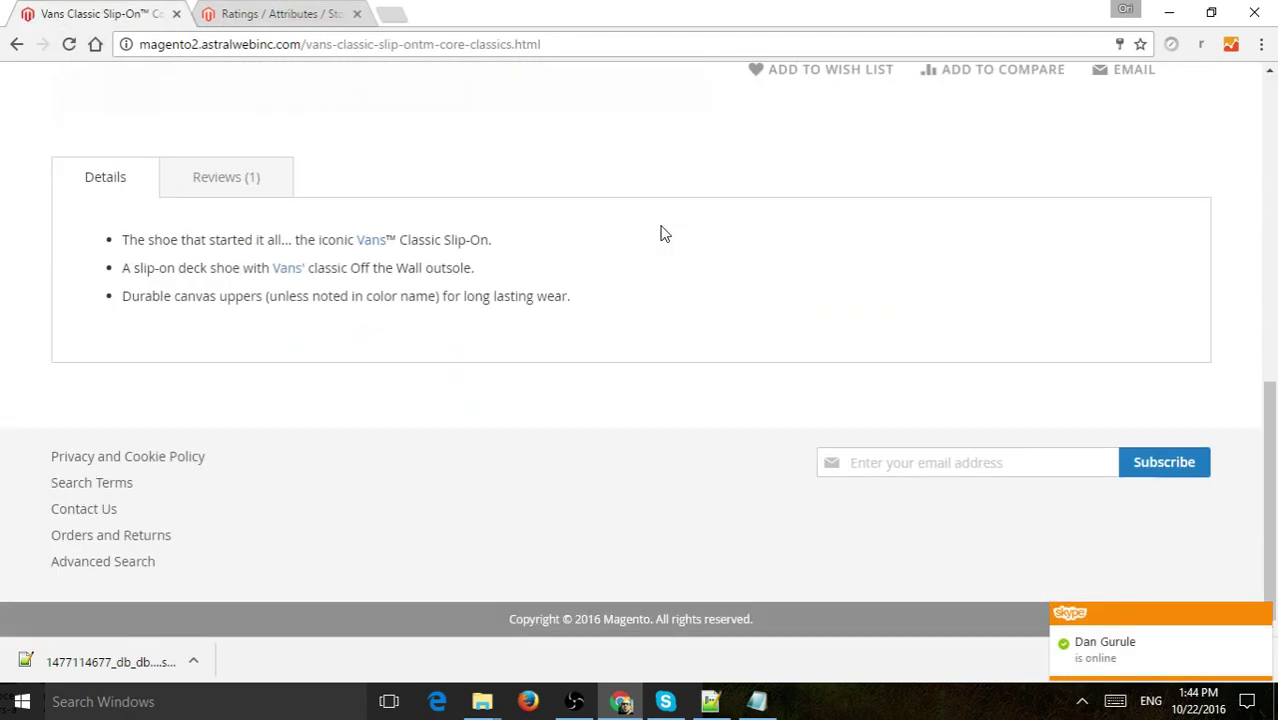
pyautogui.click(252, 174)
pyautogui.scroll(-4, 448, 203)
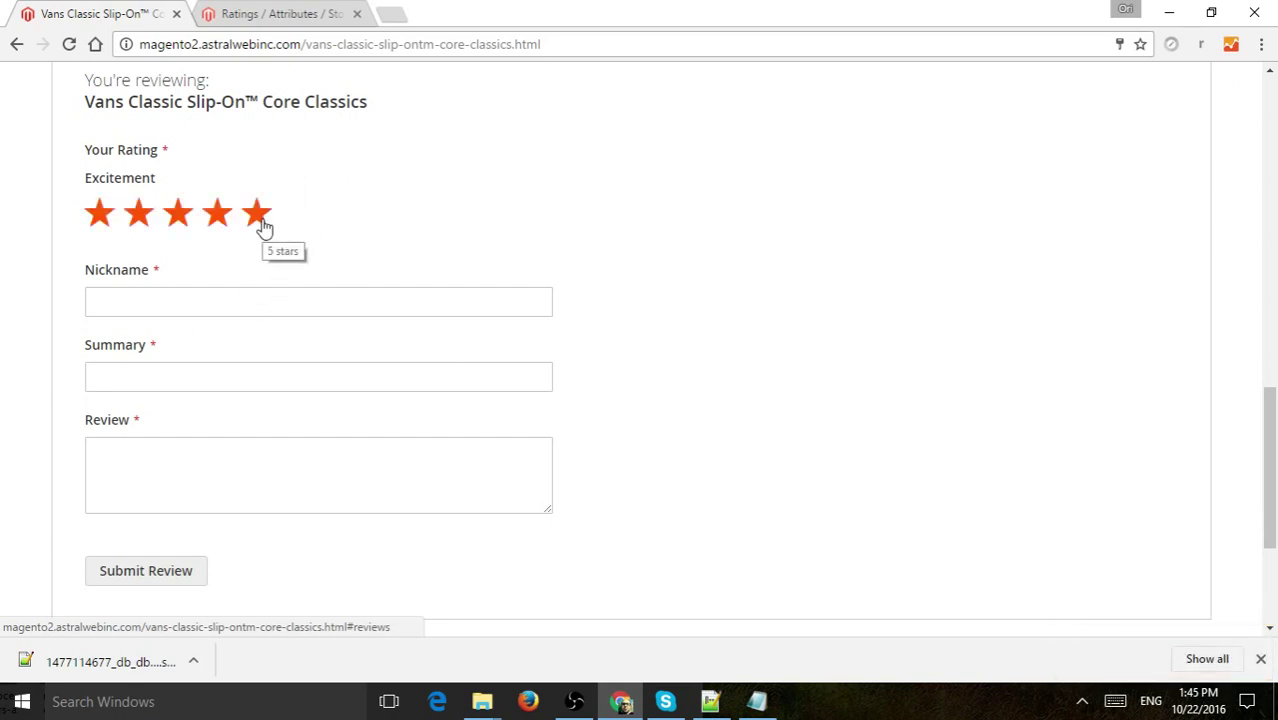
# Open the Excitement rating in the admin site and review its title, visibility, active status and sort order
pyautogui.click(280, 14)
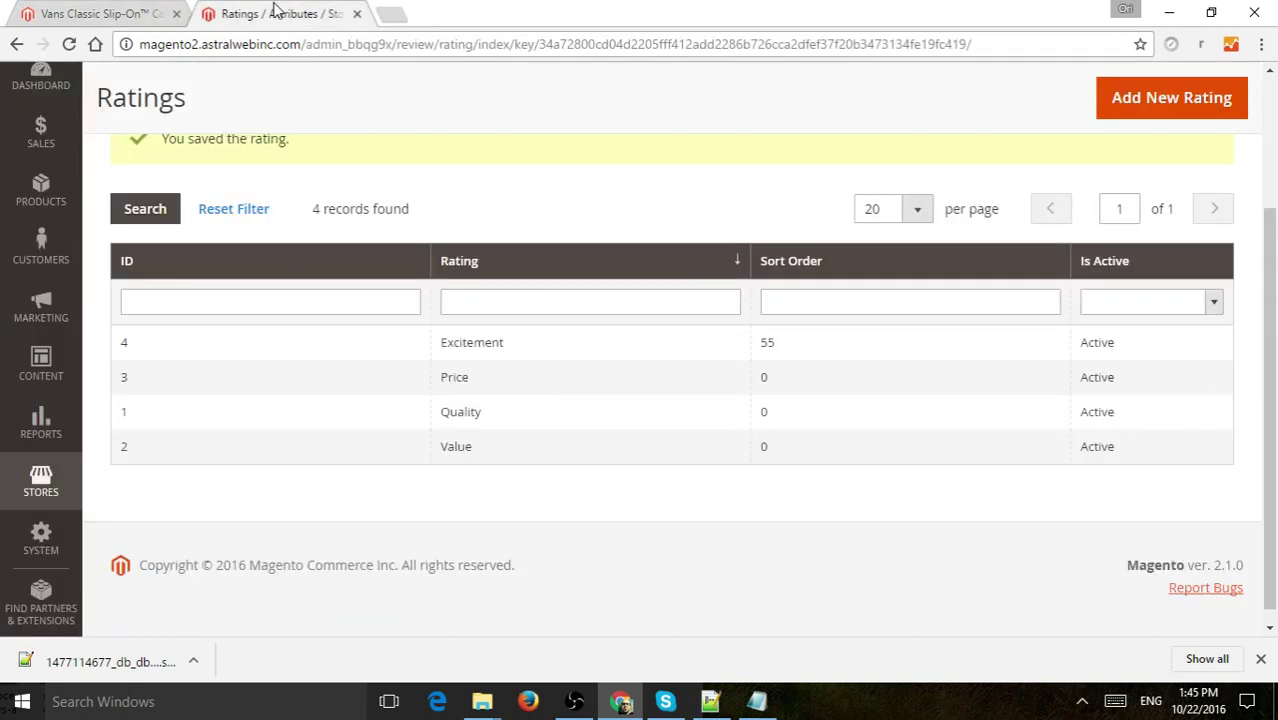
pyautogui.click(650, 354)
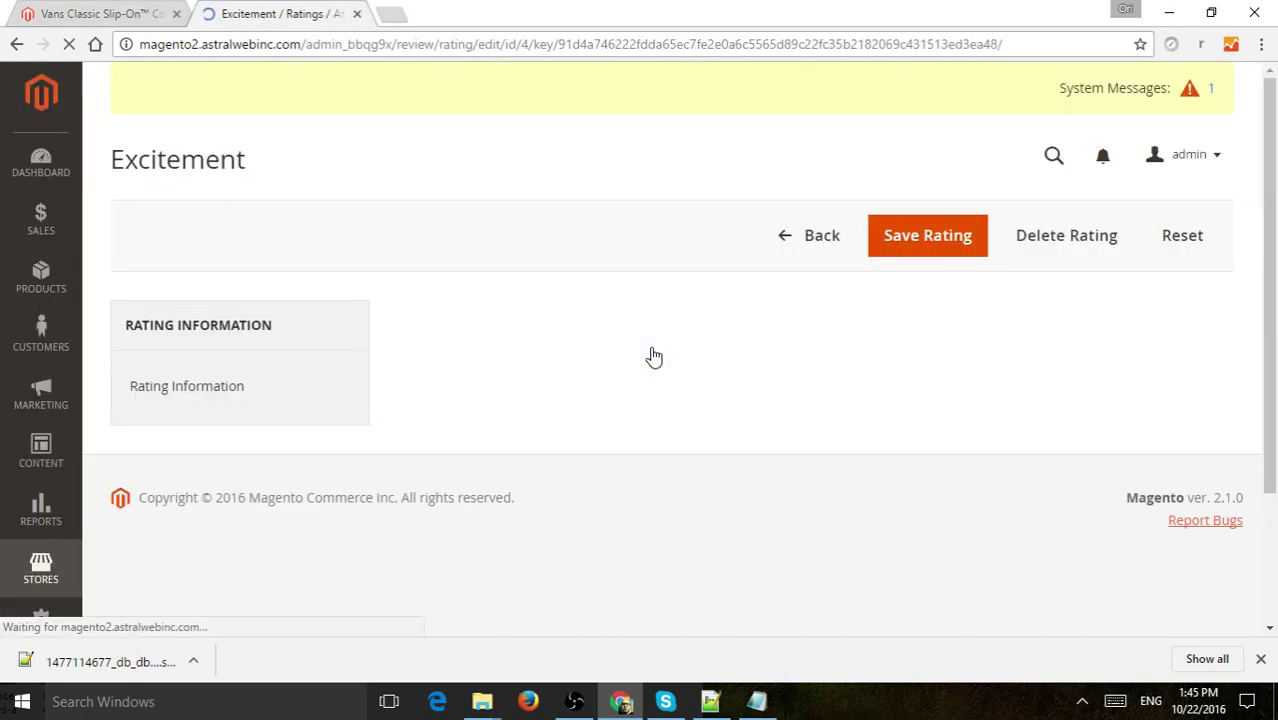
pyautogui.scroll(-2, 719, 333)
pyautogui.scroll(-5, 719, 335)
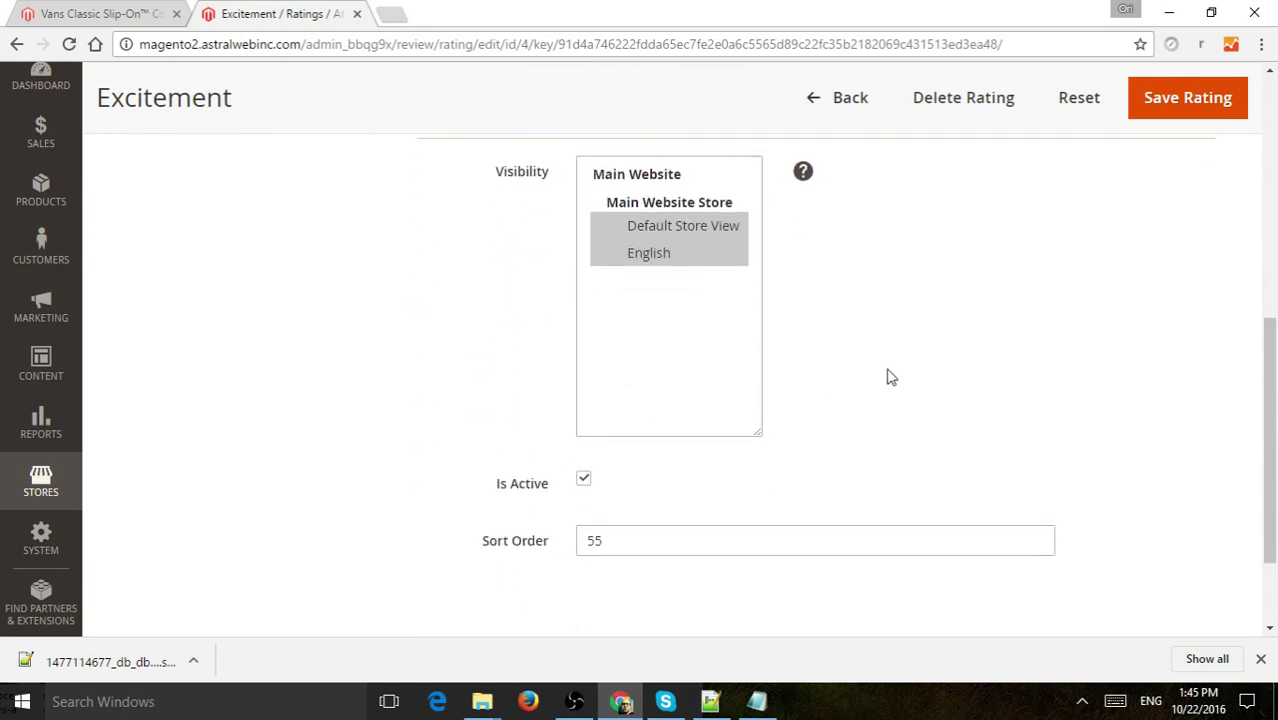
pyautogui.scroll(5, 277, 330)
pyautogui.scroll(2, 277, 330)
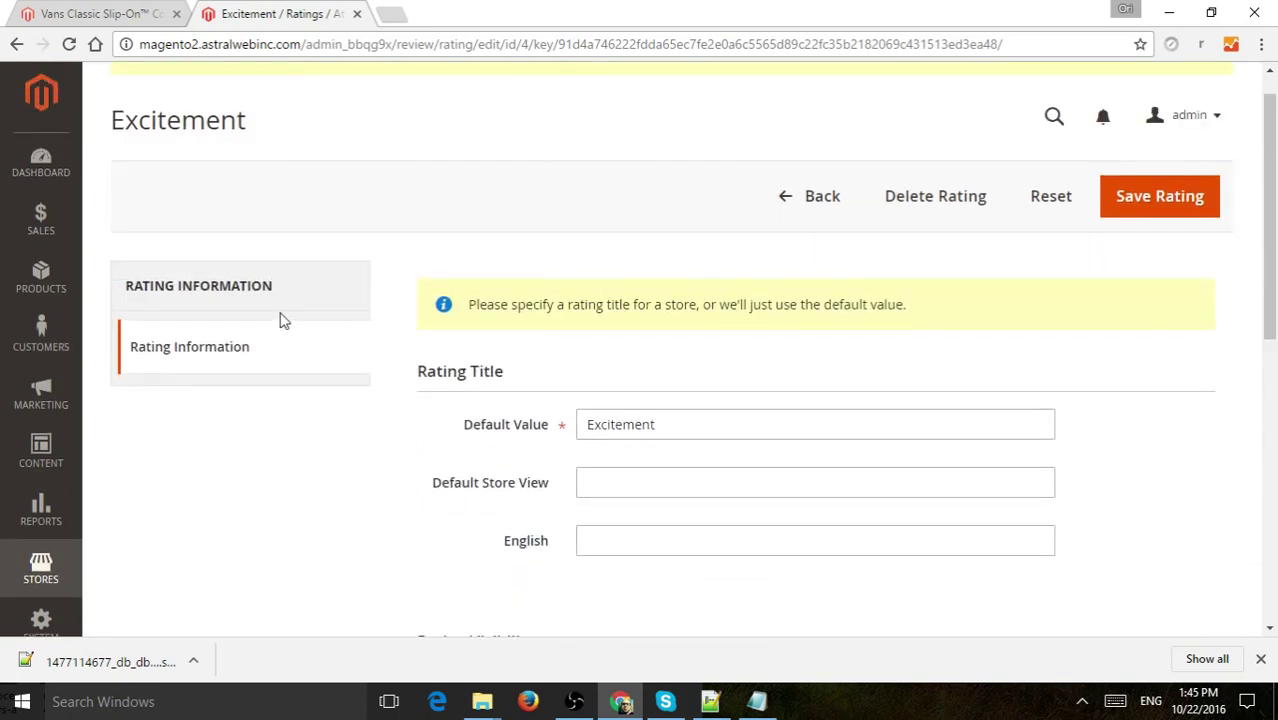